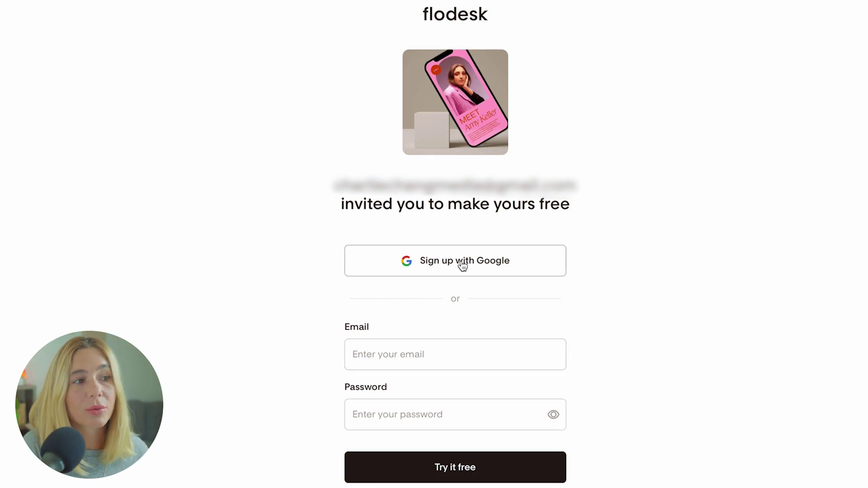
Enter the sign-up email address in the free sign-up form's Email field.
{"action": "left_click", "coordinate": [441, 354]}
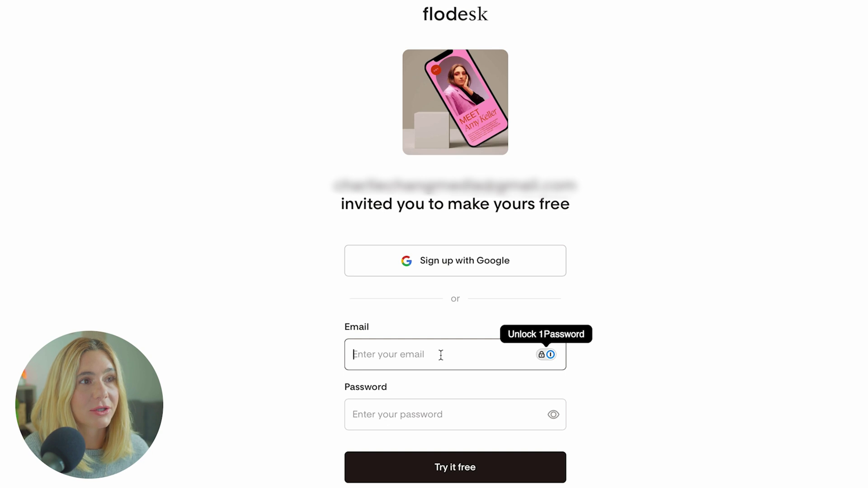
{"action": "type", "text": "test@gmail.com"}
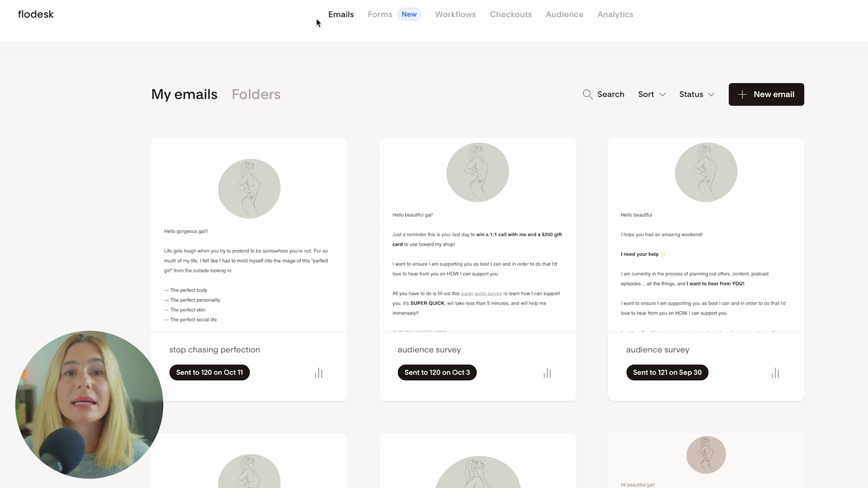
Browse the Forms, Workflows and Checkouts sections from the top navigation.
{"action": "left_click", "coordinate": [380, 14]}
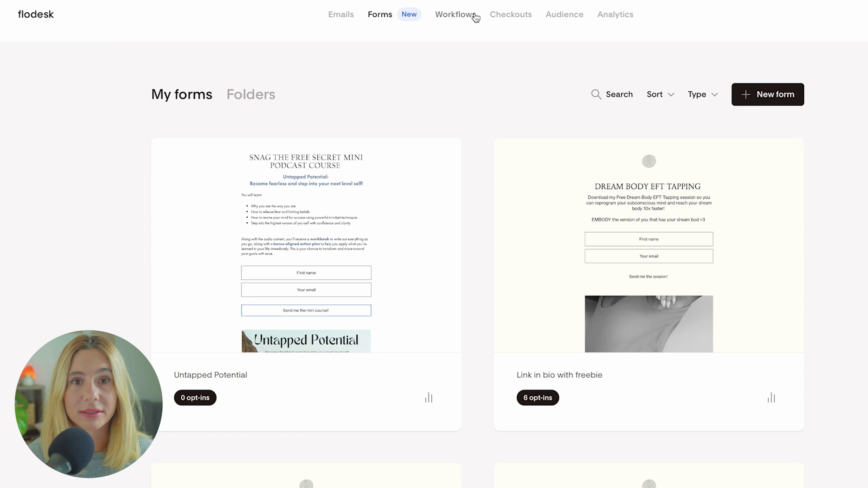
{"action": "left_click", "coordinate": [470, 15]}
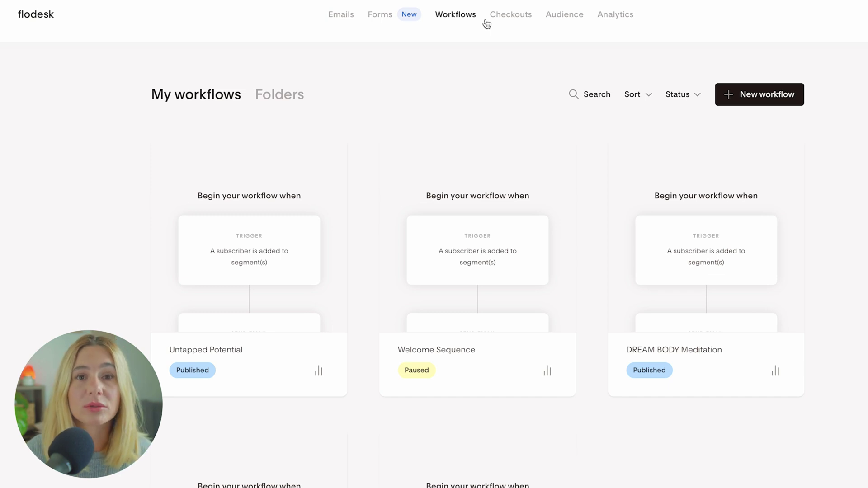
{"action": "left_click", "coordinate": [487, 22]}
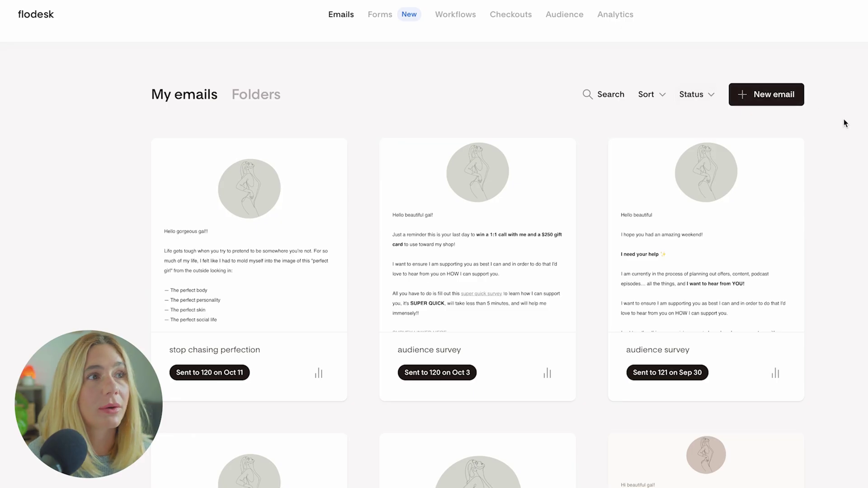
Start a new email from the Countdown timer sale template and customize it.
{"action": "left_click", "coordinate": [774, 94]}
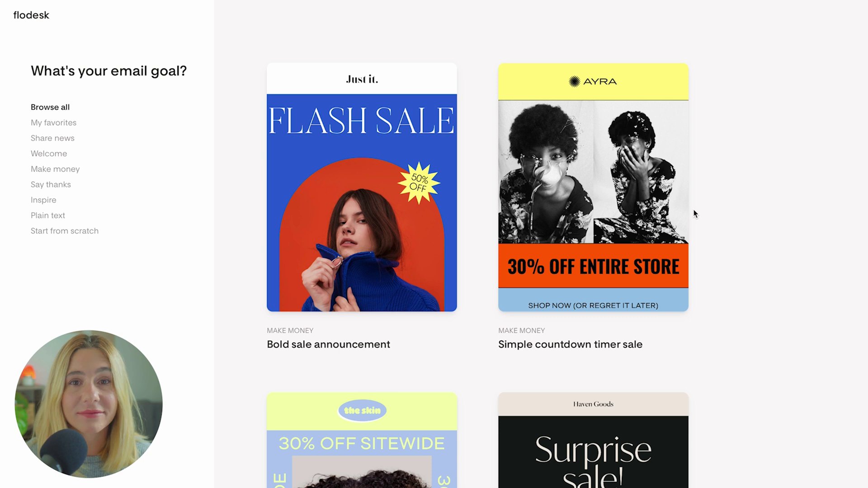
{"action": "scroll", "coordinate": [690, 214], "scroll_direction": "down", "scroll_amount": 3}
{"action": "scroll", "coordinate": [690, 214], "scroll_direction": "down", "scroll_amount": 3}
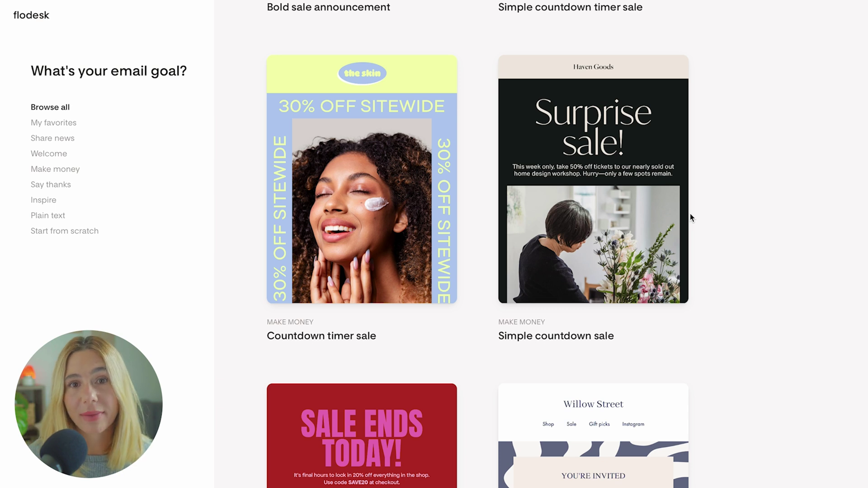
{"action": "scroll", "coordinate": [689, 214], "scroll_direction": "up", "scroll_amount": 6}
{"action": "mouse_move", "coordinate": [524, 261]}
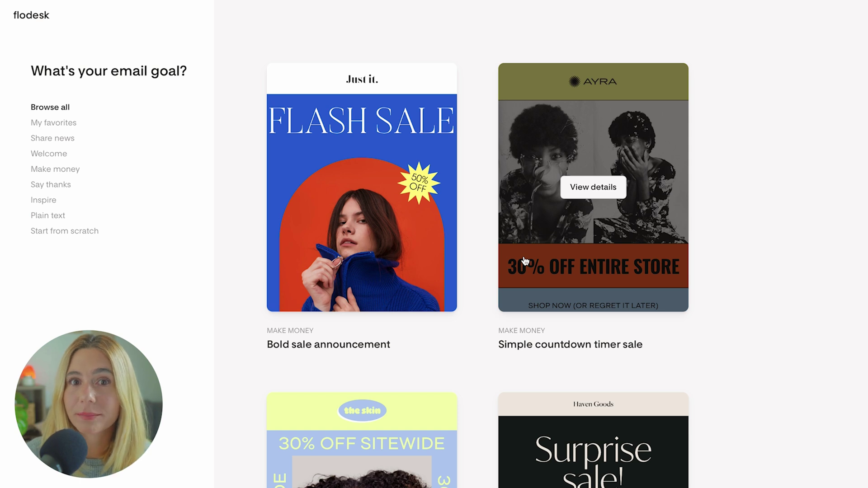
{"action": "mouse_move", "coordinate": [563, 426]}
{"action": "scroll", "coordinate": [564, 428], "scroll_direction": "down", "scroll_amount": 2}
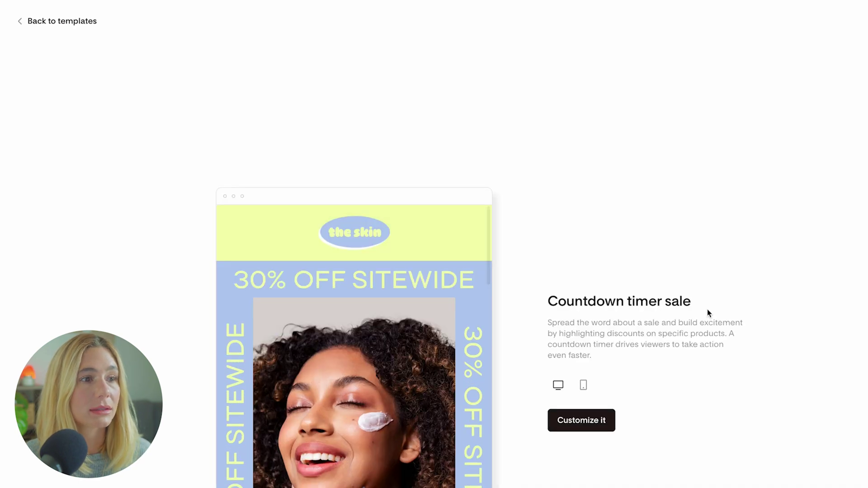
{"action": "left_click", "coordinate": [596, 420]}
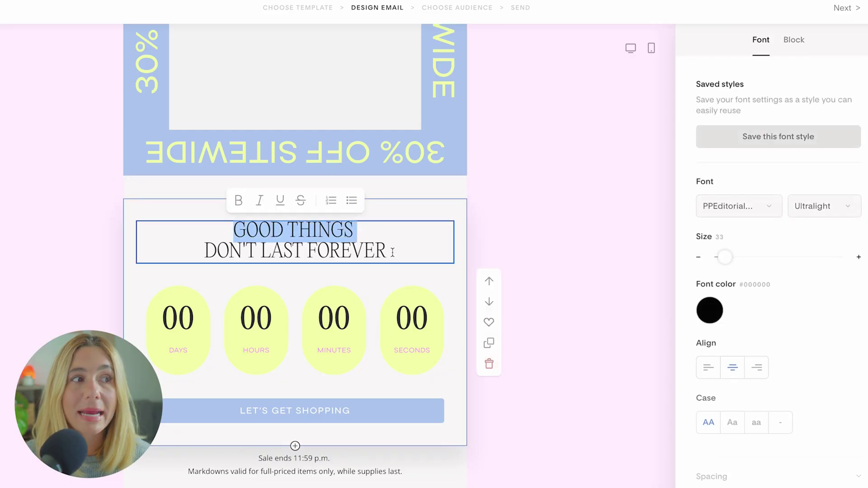
Paste the EXAMPLE SALE headline over GOOD THINGS and set it to FreightText Pro Medium.
{"action": "type", "text": "EXAMPLE SALE DON'T MISS OUT!"}
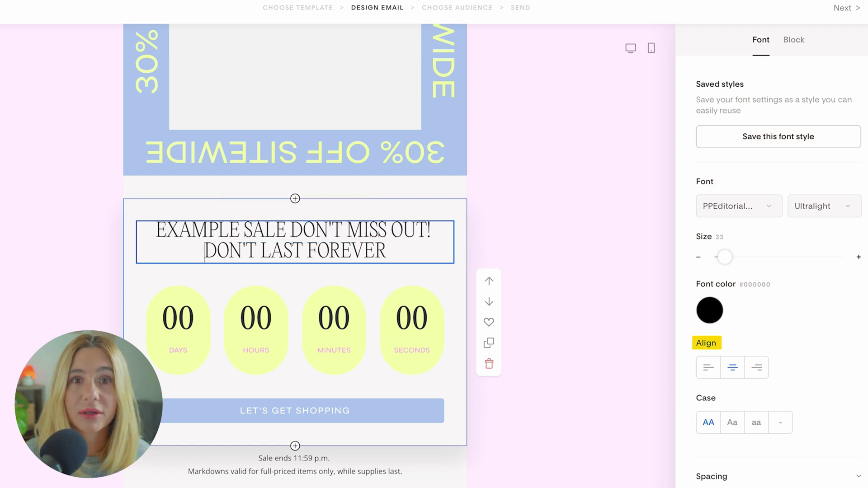
{"action": "left_click", "coordinate": [738, 206]}
{"action": "scroll", "coordinate": [779, 329], "scroll_direction": "up", "scroll_amount": 5}
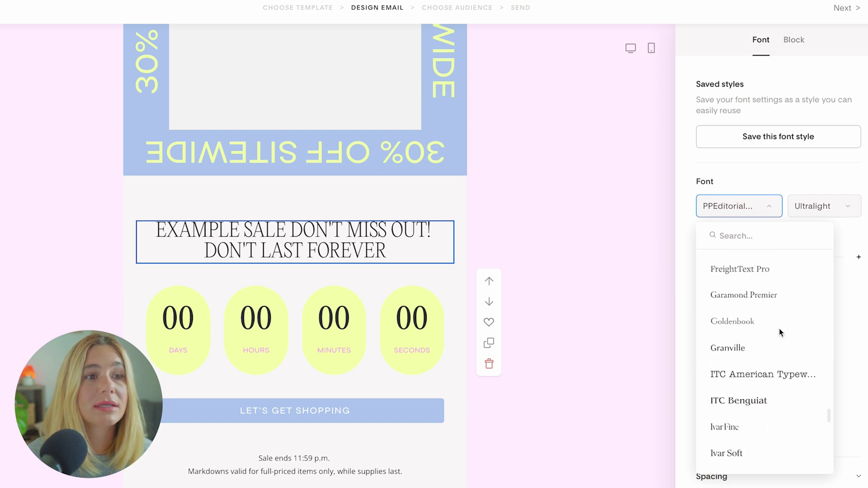
{"action": "left_click", "coordinate": [779, 294]}
{"action": "left_click", "coordinate": [848, 204]}
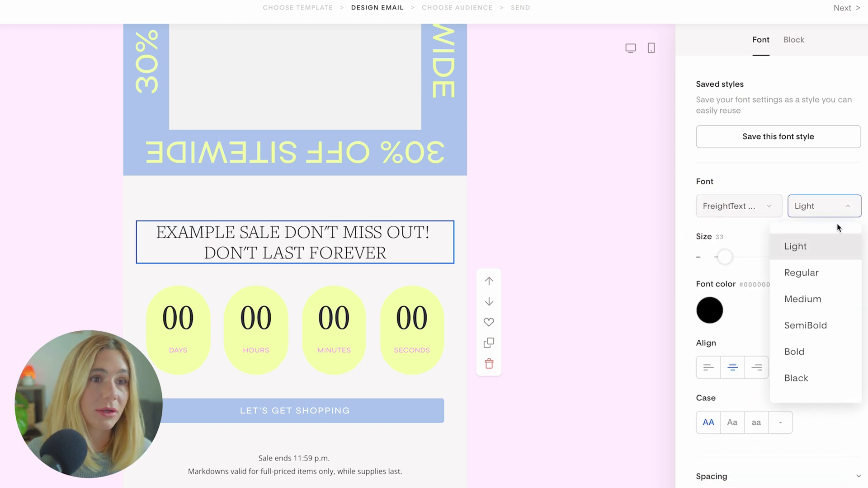
{"action": "left_click", "coordinate": [803, 299]}
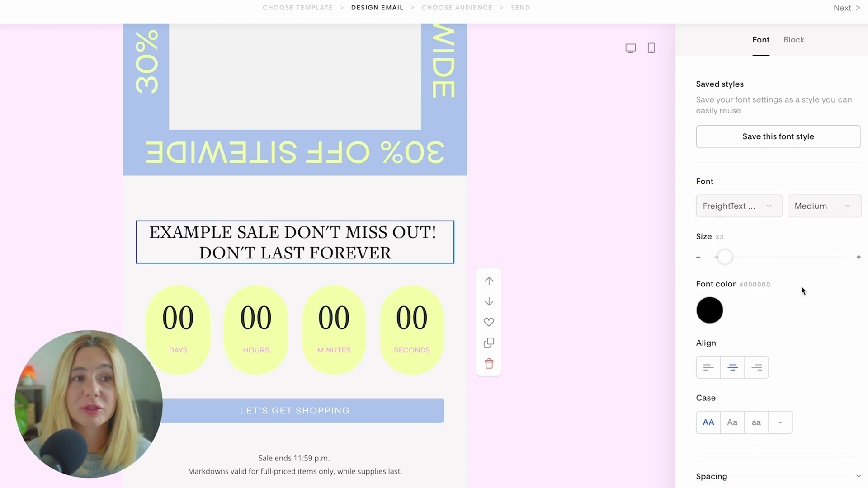
Try a larger size and light grey colour on the heading, then undo the grey.
{"action": "mouse_move", "coordinate": [725, 257]}
{"action": "left_mouse_down"}
{"action": "mouse_move", "coordinate": [771, 257]}
{"action": "mouse_move", "coordinate": [725, 258]}
{"action": "left_mouse_up"}
{"action": "left_click", "coordinate": [709, 310]}
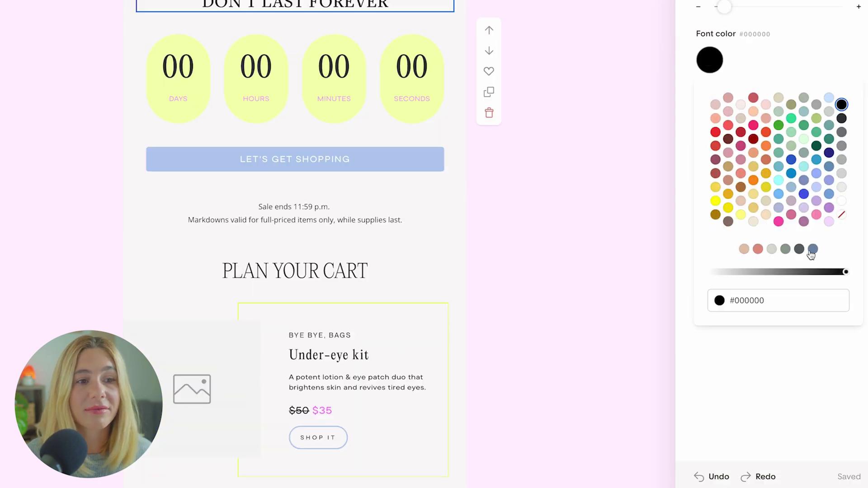
{"action": "left_click", "coordinate": [772, 249]}
{"action": "left_click", "coordinate": [703, 428]}
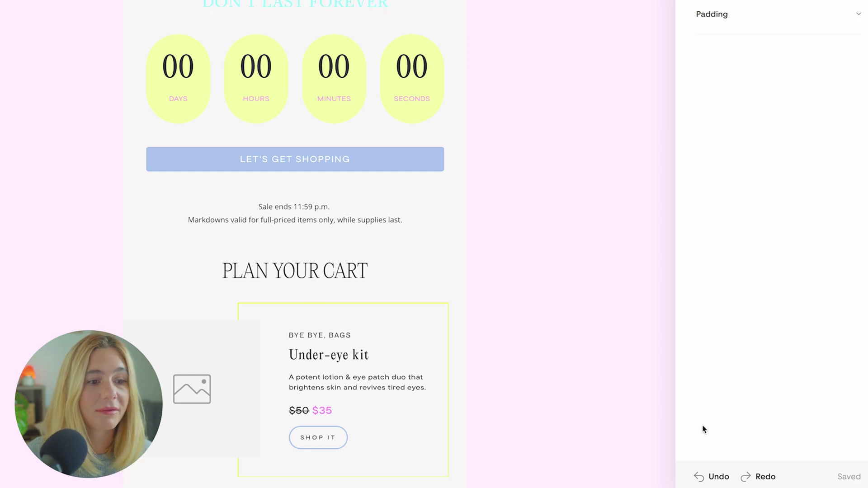
{"action": "left_click", "coordinate": [712, 476]}
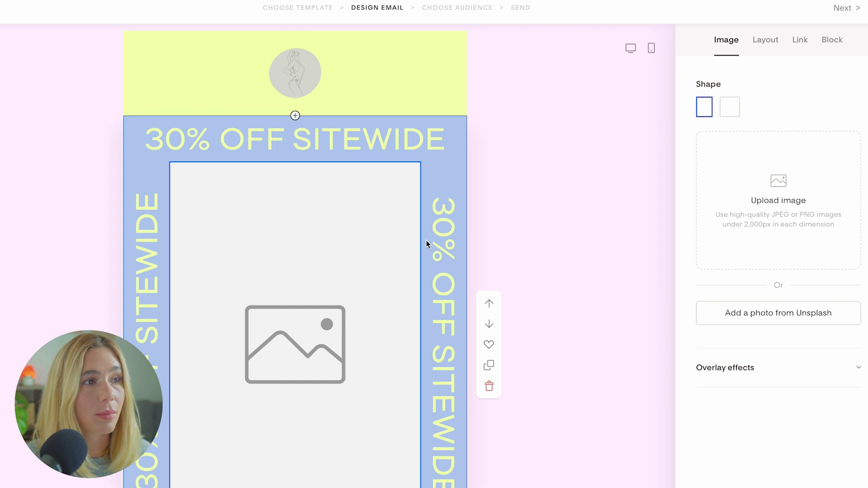
Upload the hiking photo into the image block, trying the square shape and zoom.
{"action": "left_click", "coordinate": [783, 207]}
{"action": "double_click", "coordinate": [272, 383]}
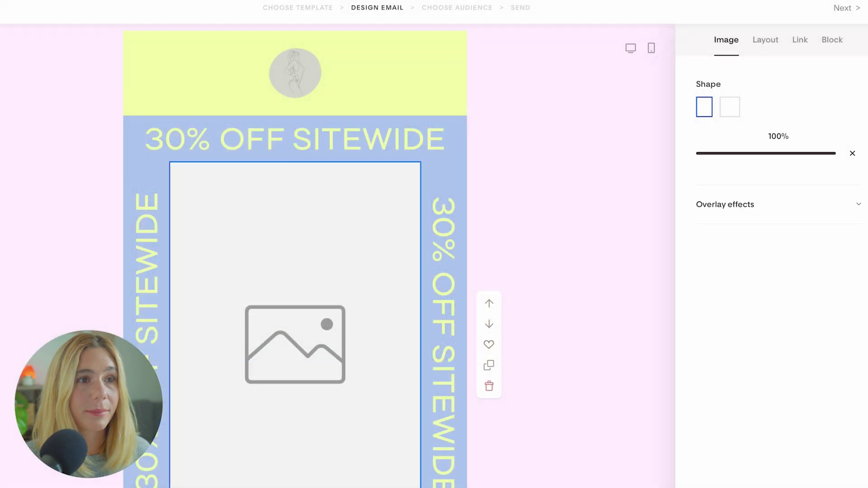
{"action": "left_click", "coordinate": [729, 108]}
{"action": "left_click", "coordinate": [710, 107]}
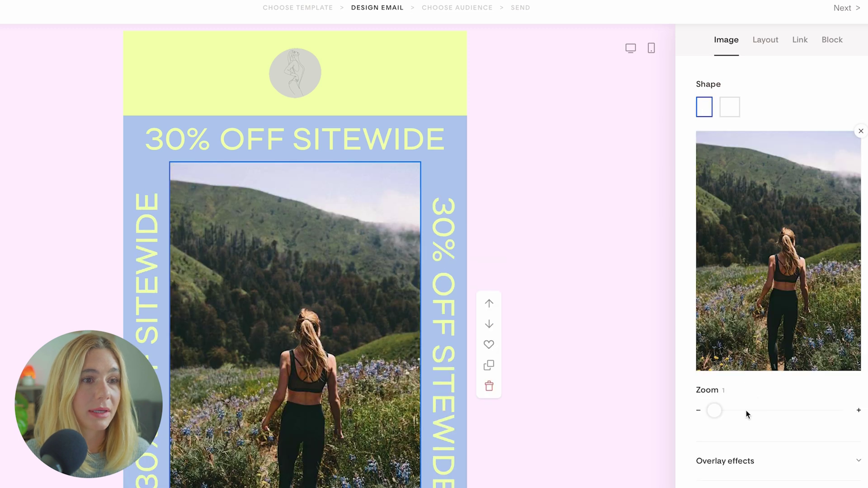
{"action": "left_click_drag", "start_coordinate": [747, 414], "coordinate": [642, 414]}
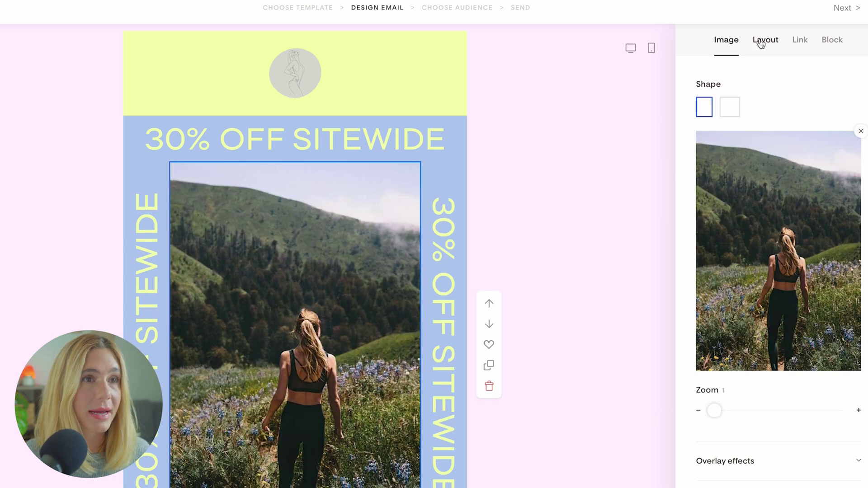
Review the image block's Layout and Link options and set its background to pale pink #EDC4C3.
{"action": "left_click", "coordinate": [766, 40]}
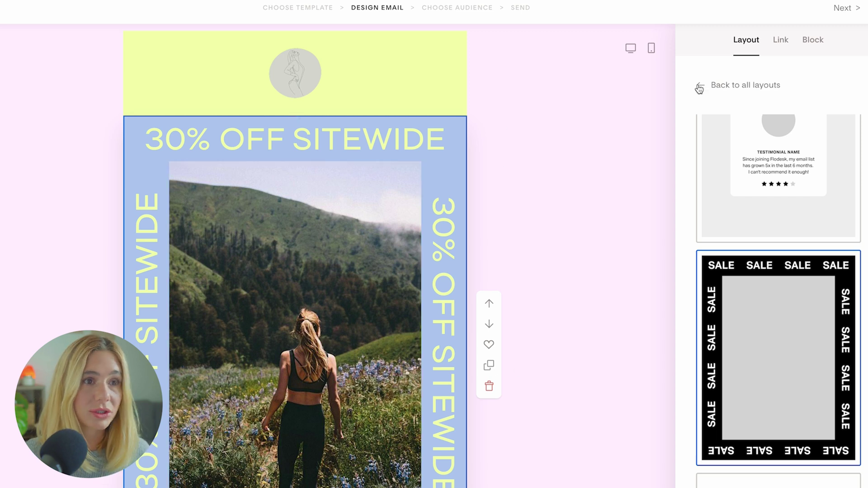
{"action": "left_click", "coordinate": [783, 45]}
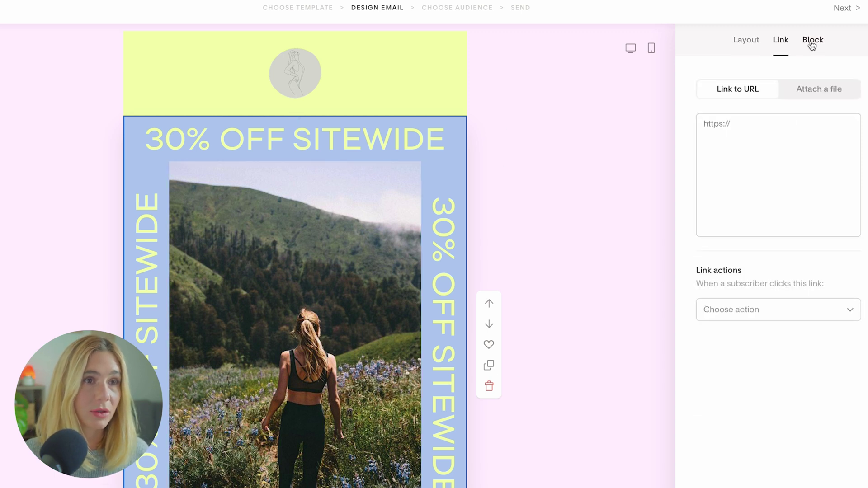
{"action": "left_click", "coordinate": [812, 44]}
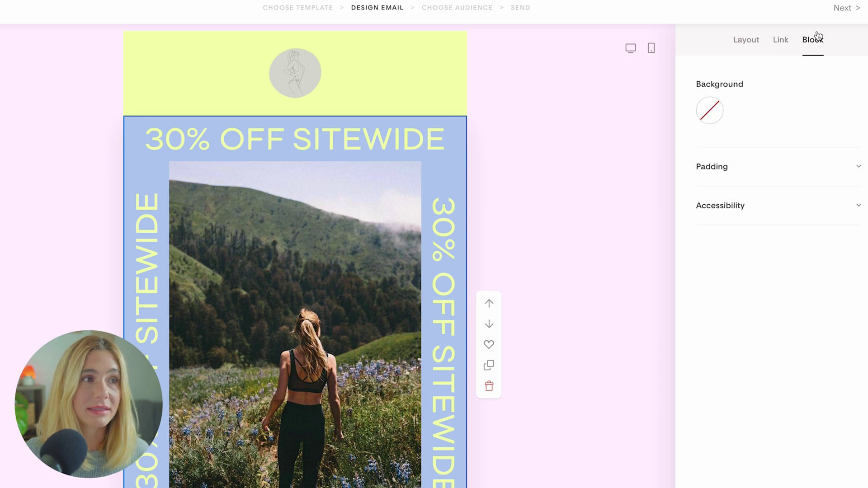
{"action": "left_click", "coordinate": [708, 113]}
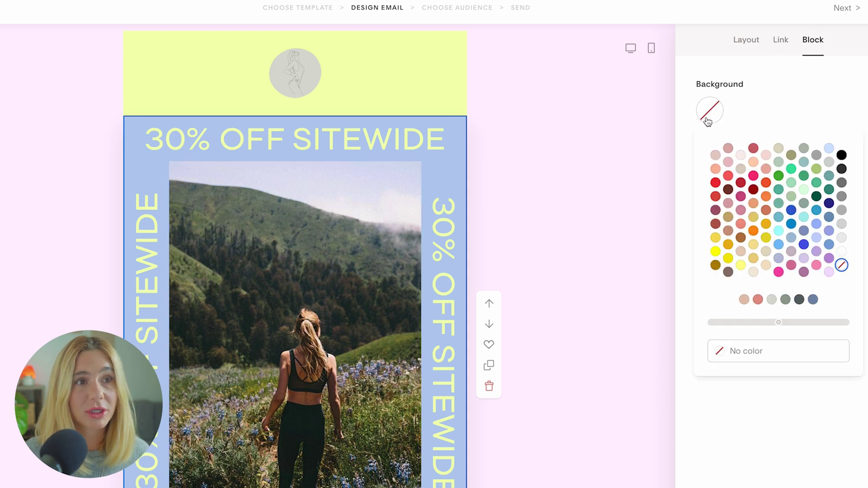
{"action": "left_click", "coordinate": [728, 163]}
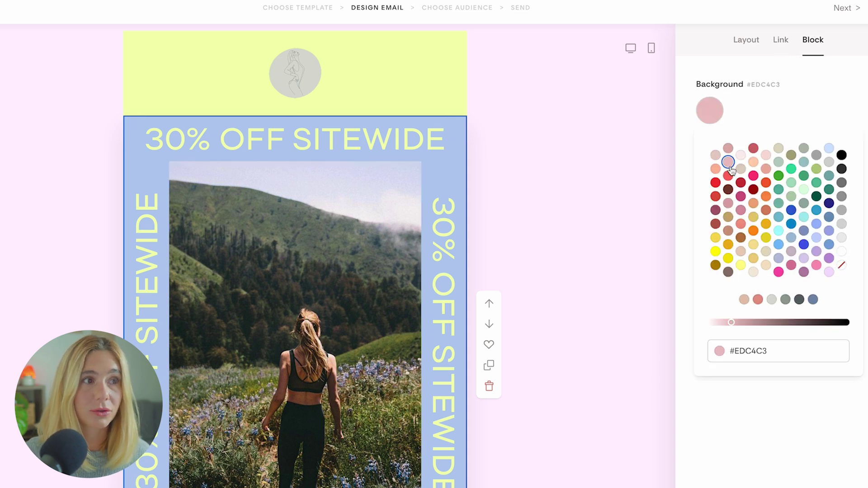
{"action": "left_click", "coordinate": [242, 272]}
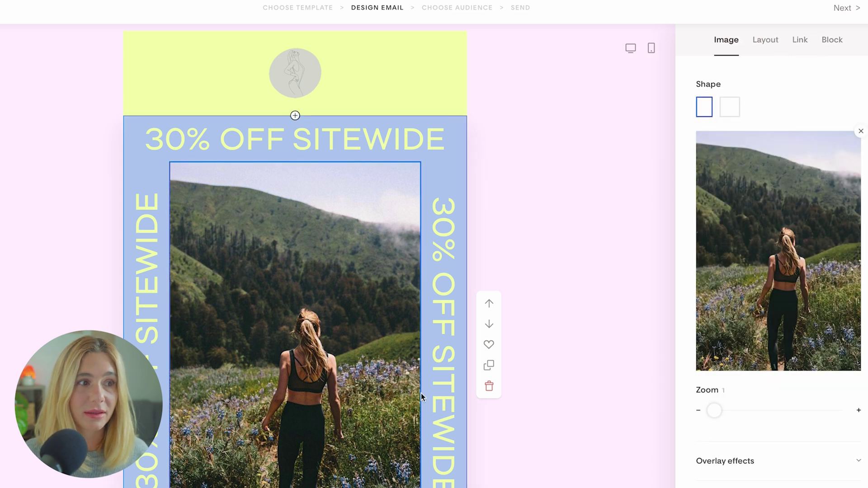
{"action": "left_click", "coordinate": [831, 44]}
{"action": "left_click", "coordinate": [709, 110]}
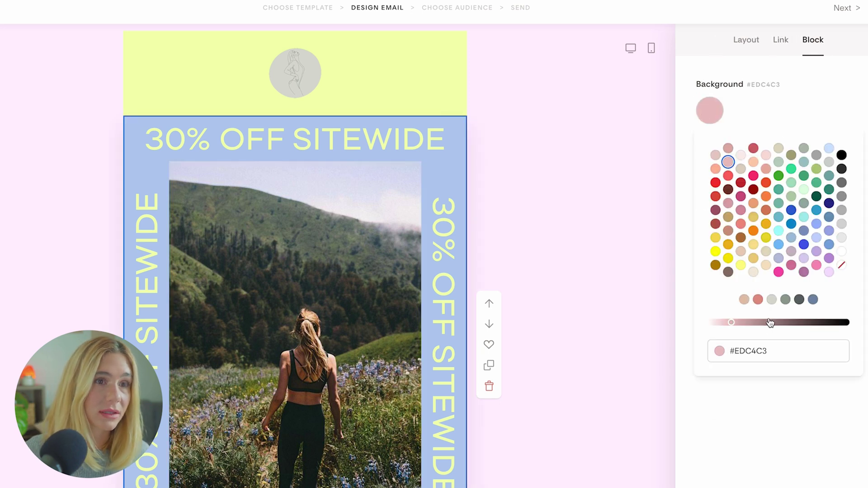
{"action": "left_click", "coordinate": [592, 183]}
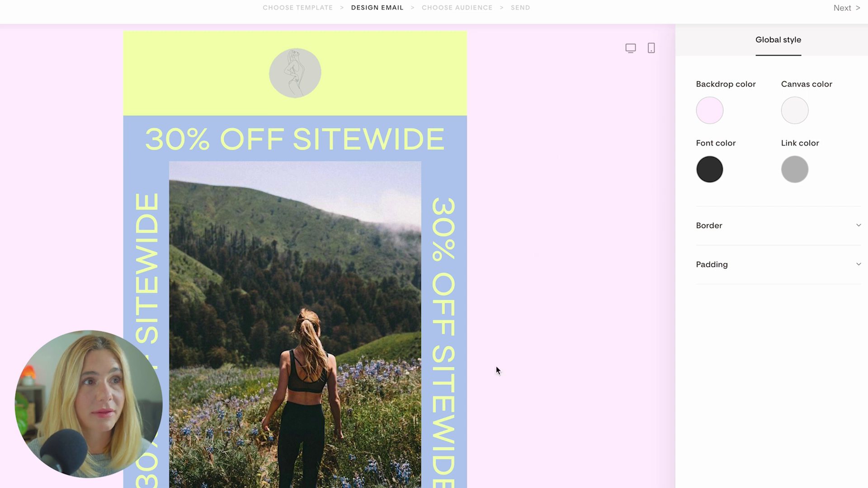
Set the email backdrop colour to grey #D0D5D2.
{"action": "left_click", "coordinate": [797, 123]}
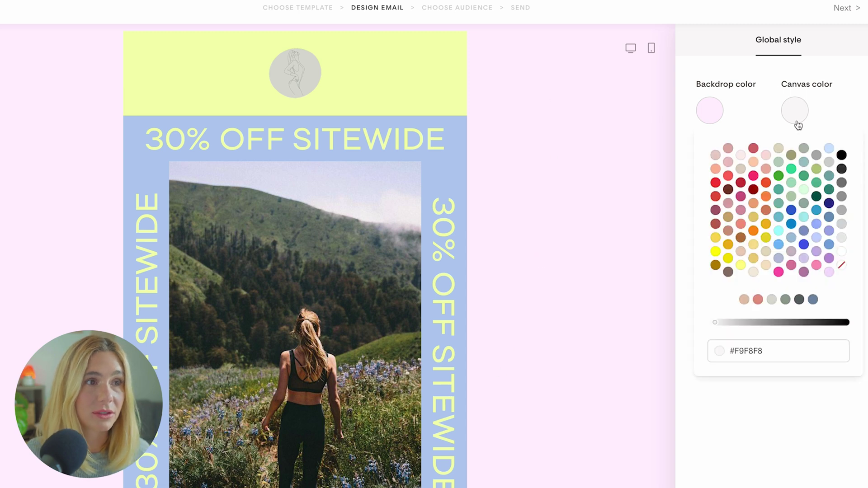
{"action": "left_click", "coordinate": [774, 89]}
{"action": "left_click", "coordinate": [724, 118]}
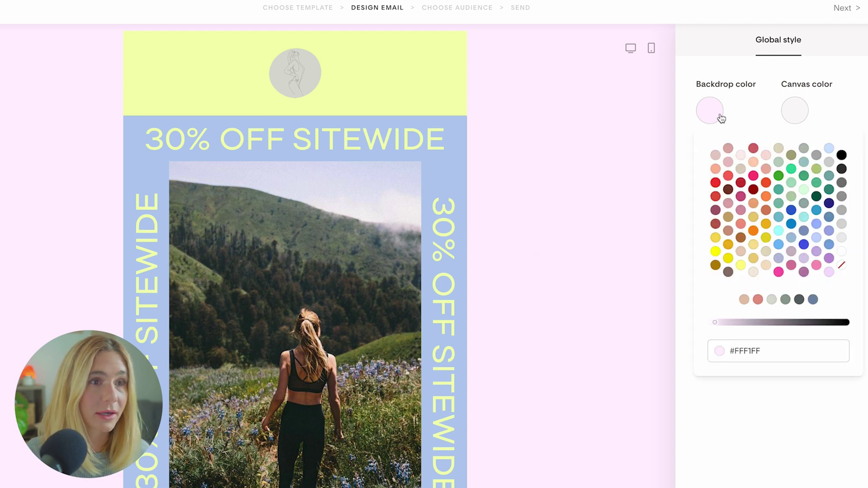
{"action": "left_click", "coordinate": [727, 148]}
{"action": "left_click", "coordinate": [828, 149]}
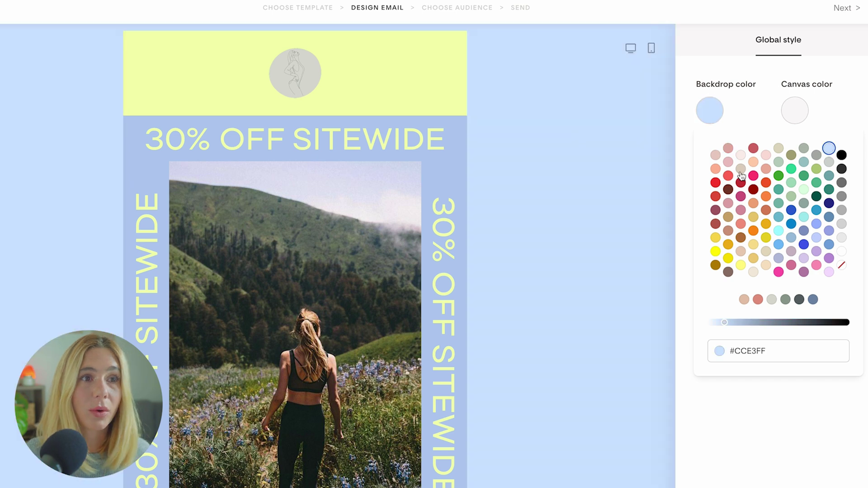
{"action": "left_click", "coordinate": [828, 162]}
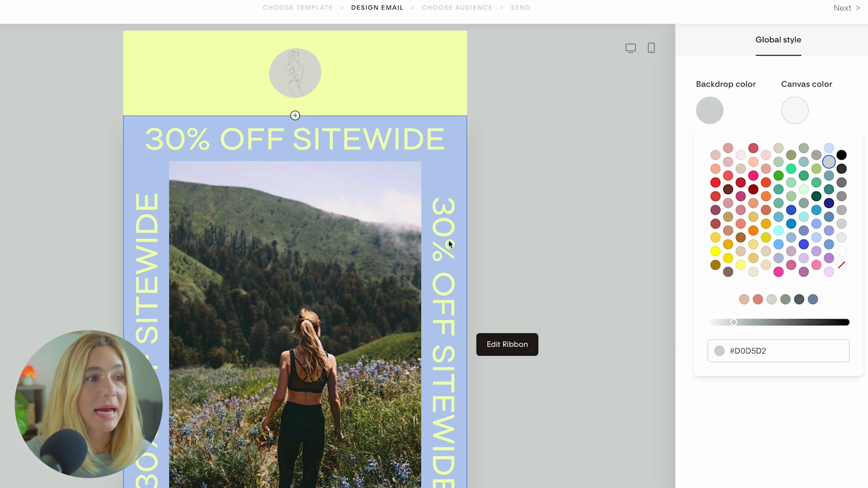
Add an Image block below the banner with a hands-and-dropper-bottle Unsplash photo.
{"action": "left_click", "coordinate": [506, 344]}
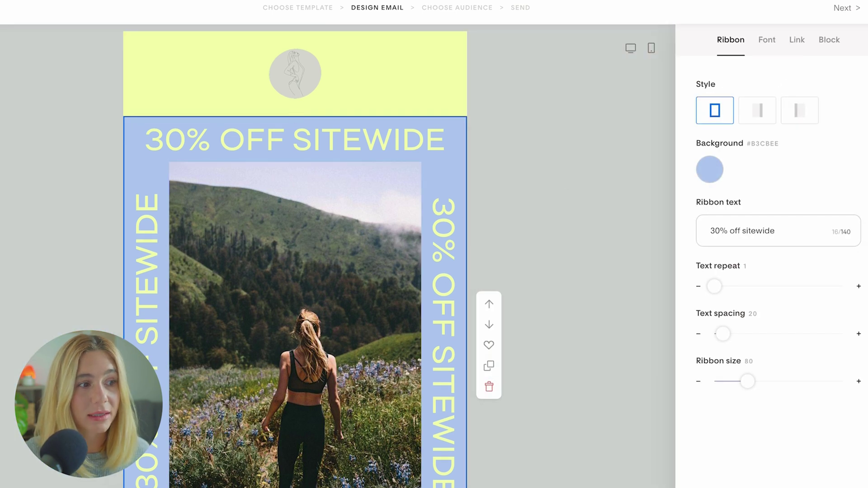
{"action": "left_click", "coordinate": [295, 116]}
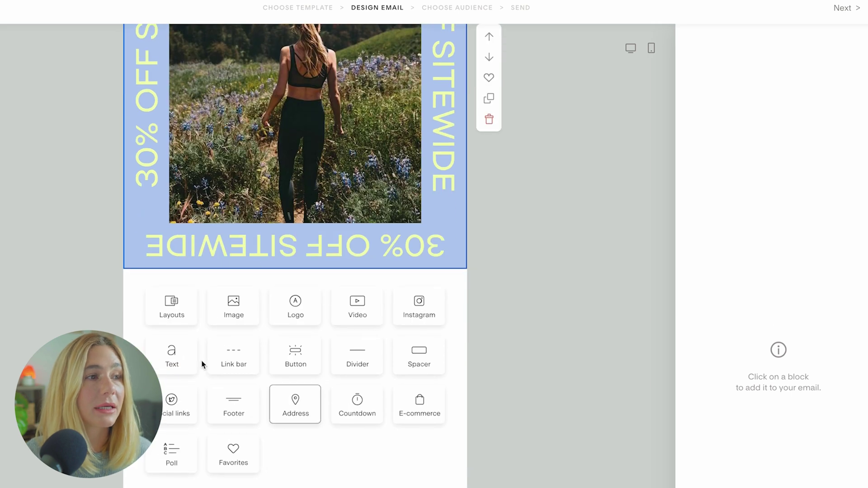
{"action": "left_click", "coordinate": [233, 306]}
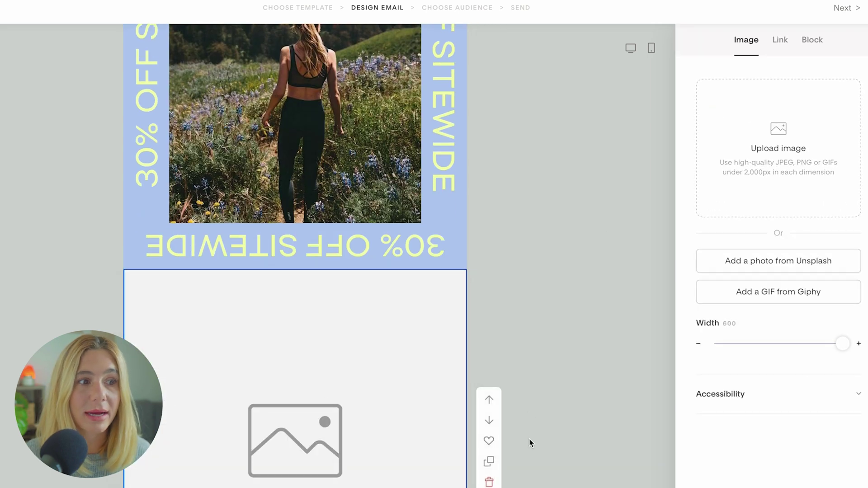
{"action": "left_click", "coordinate": [489, 482]}
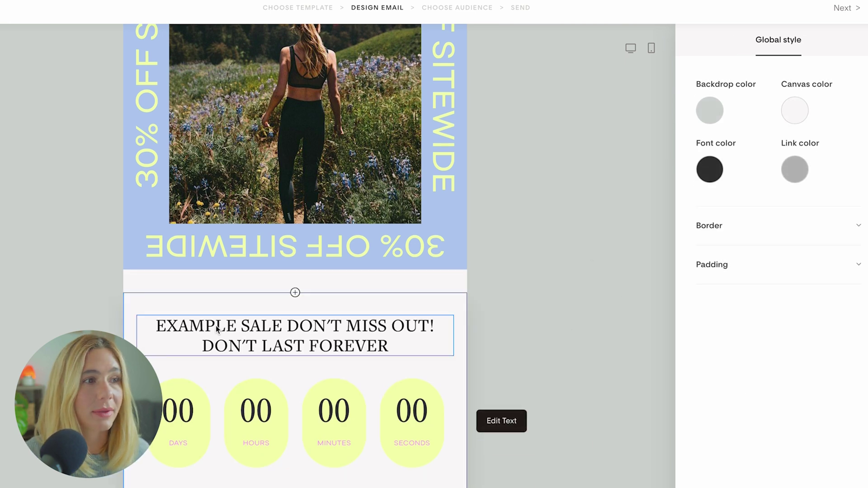
{"action": "left_click", "coordinate": [295, 293]}
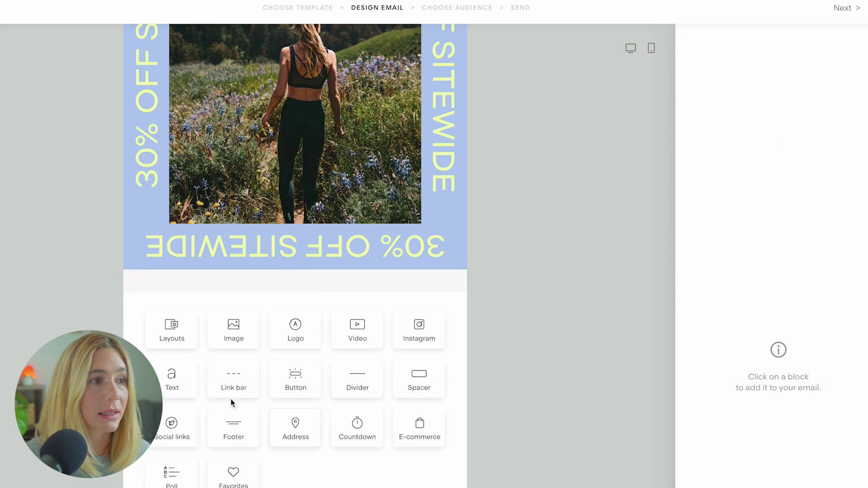
{"action": "left_click", "coordinate": [220, 337]}
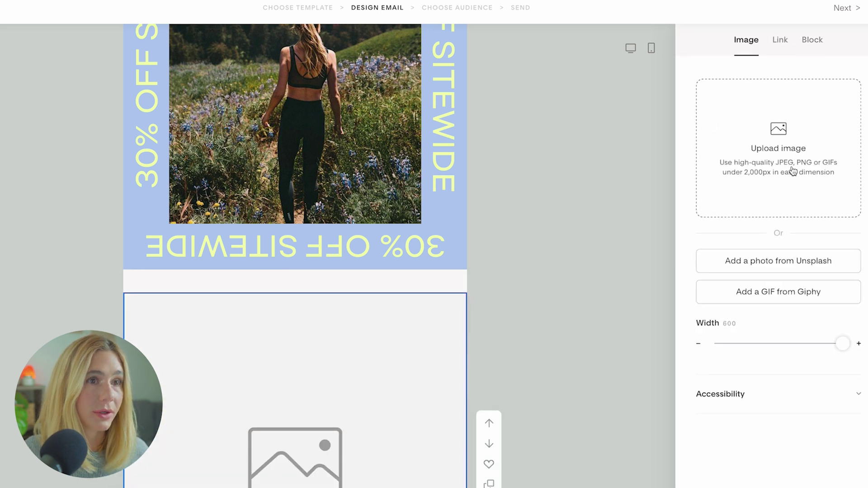
{"action": "left_click", "coordinate": [776, 262]}
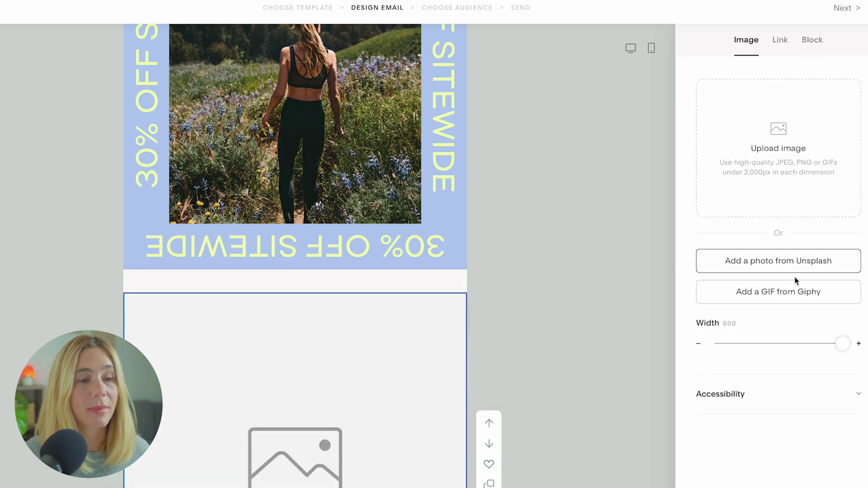
{"action": "left_click", "coordinate": [308, 170]}
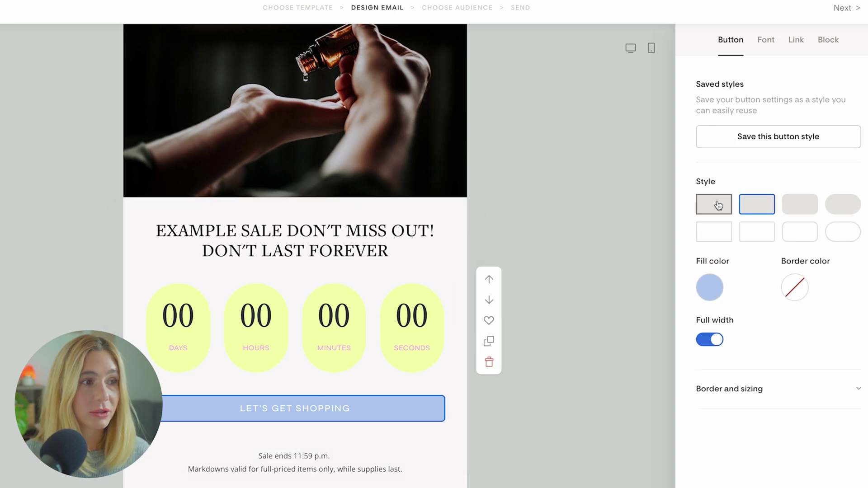
Give the Let's Get Shopping button a filled style with a salmon fill.
{"action": "left_click", "coordinate": [718, 205]}
{"action": "left_click", "coordinate": [716, 235]}
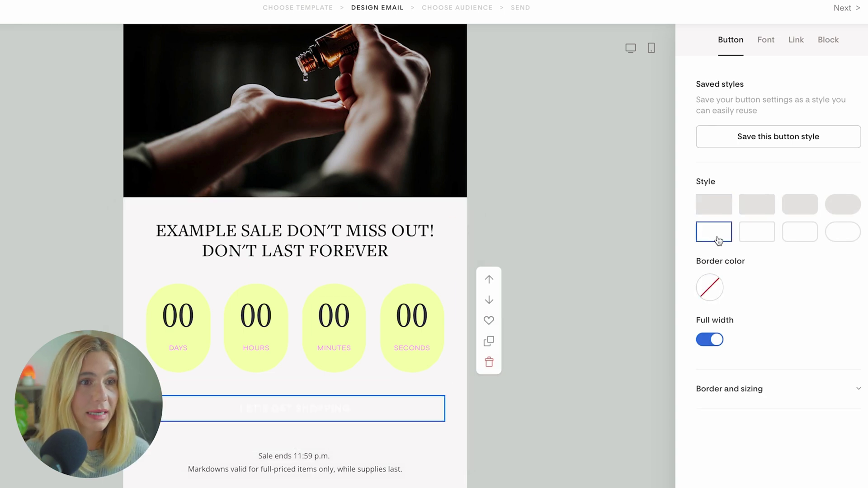
{"action": "left_click", "coordinate": [730, 215]}
{"action": "left_click", "coordinate": [717, 288]}
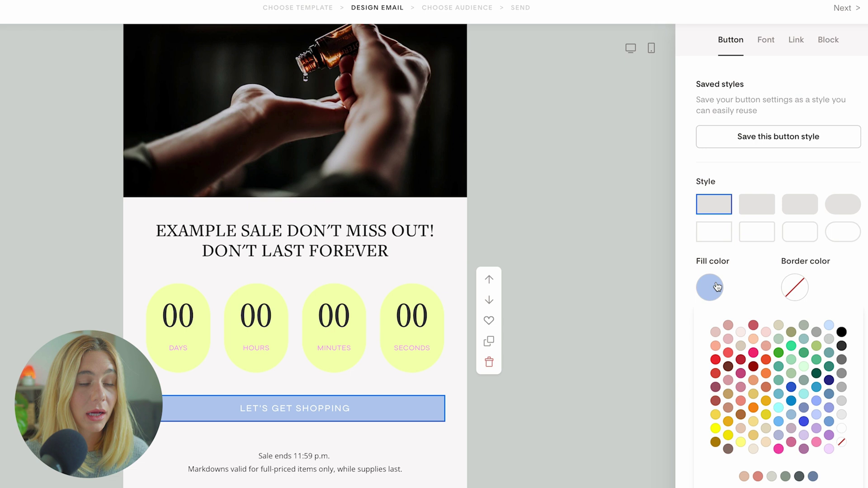
{"action": "left_click", "coordinate": [758, 477]}
{"action": "scroll", "coordinate": [459, 479], "scroll_direction": "down", "scroll_amount": 5}
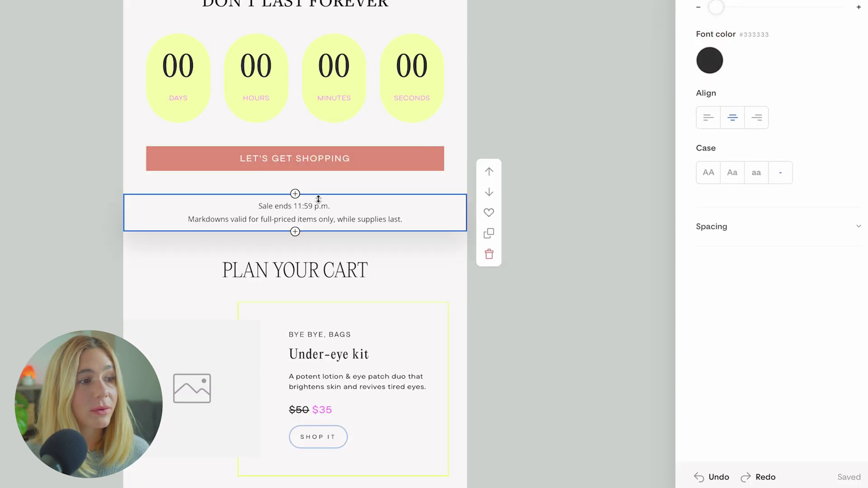
{"action": "left_click", "coordinate": [296, 194]}
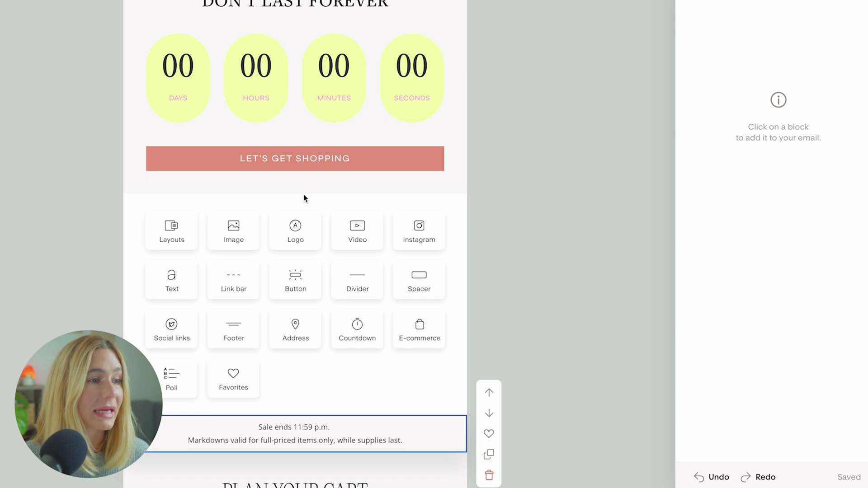
Insert a button labelled 'I'm ready to save!' with size 32 text.
{"action": "left_click", "coordinate": [300, 287]}
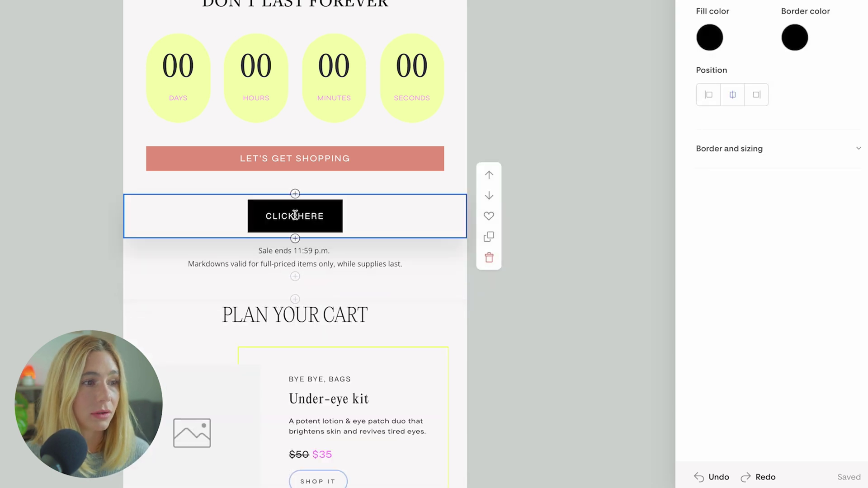
{"action": "triple_click", "coordinate": [302, 215]}
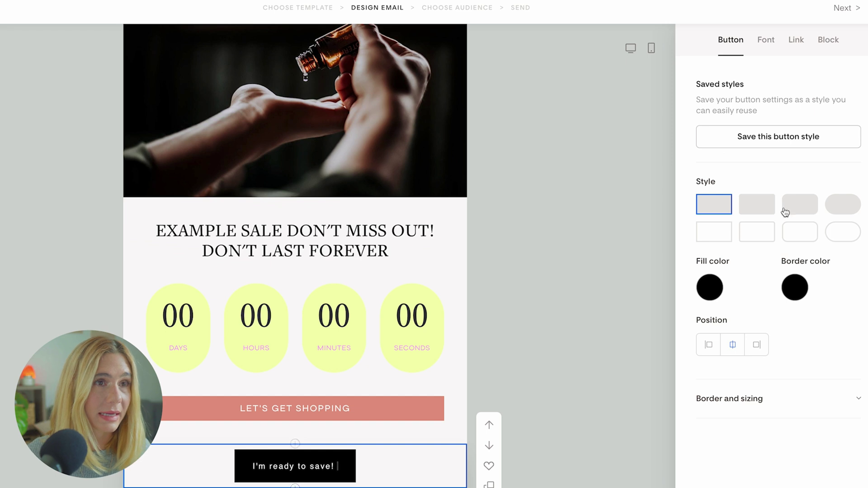
{"action": "left_click", "coordinate": [766, 39]}
{"action": "left_click_drag", "start_coordinate": [717, 160], "coordinate": [725, 160]}
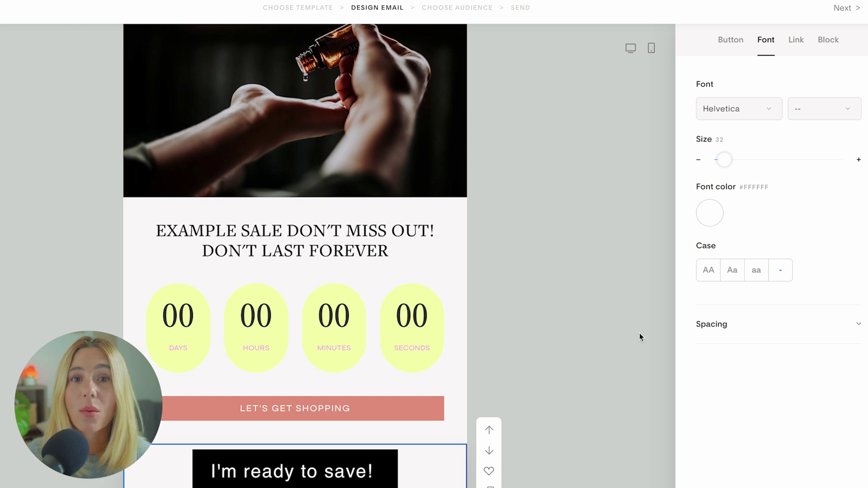
{"action": "left_click", "coordinate": [489, 428]}
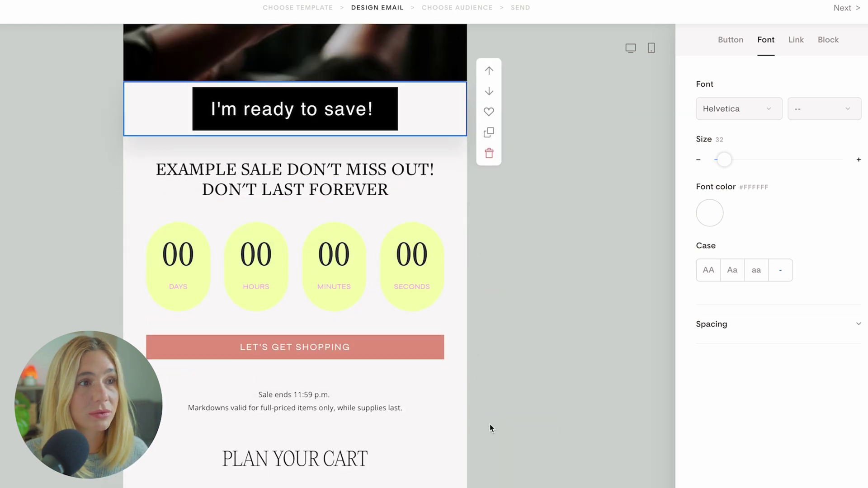
{"action": "scroll", "coordinate": [501, 110], "scroll_direction": "up", "scroll_amount": 3}
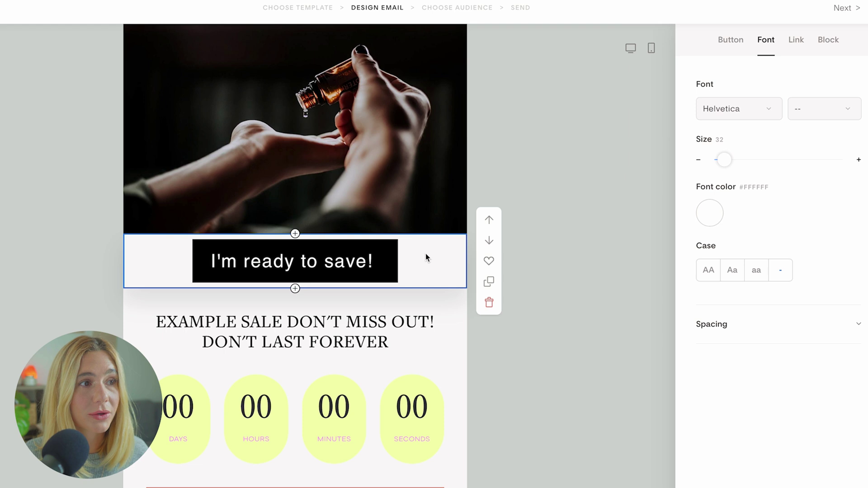
{"action": "left_click", "coordinate": [489, 240]}
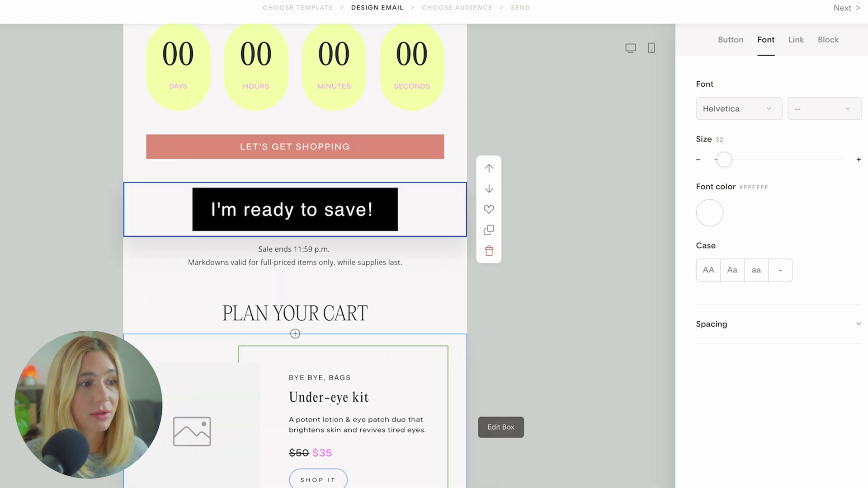
{"action": "left_click", "coordinate": [500, 427]}
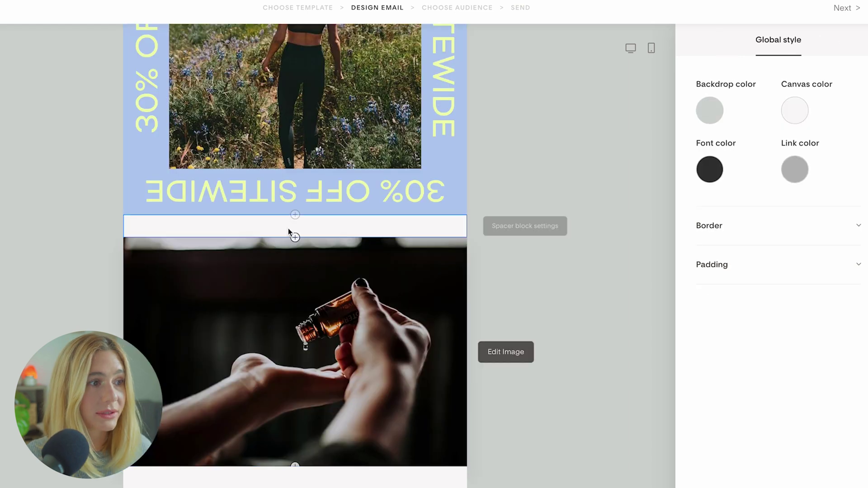
Add a text block below the banner and clear its placeholder paragraph.
{"action": "left_click", "coordinate": [295, 219]}
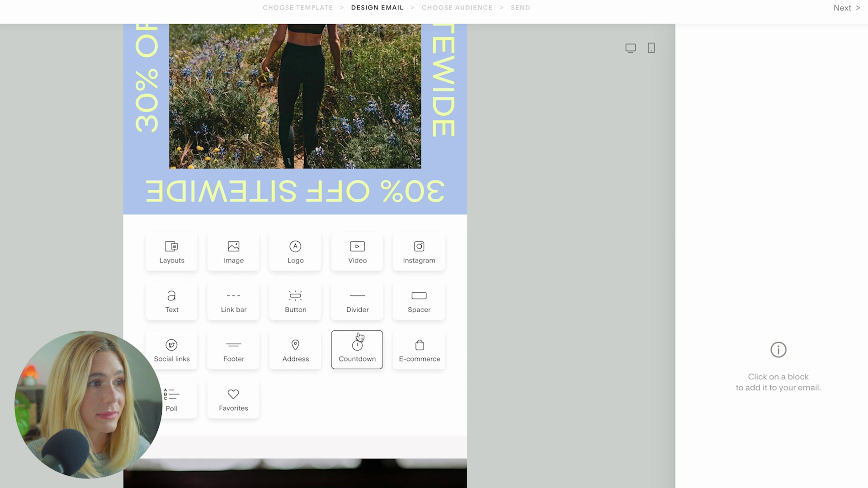
{"action": "left_click", "coordinate": [171, 300]}
{"action": "triple_click", "coordinate": [318, 241]}
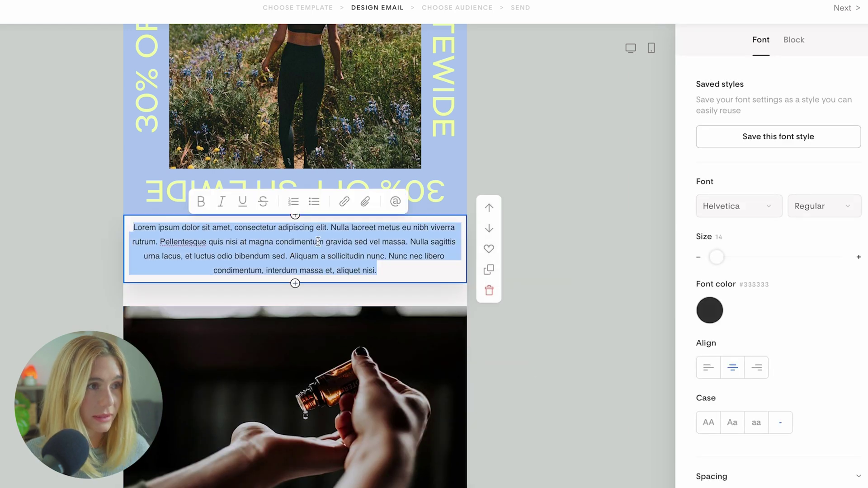
{"action": "key", "text": "BackSpace"}
Insert a first-name field with fallback 'friend', followed by 'I'm so happy you're here!'.
{"action": "type", "text": "@"}
{"action": "key", "text": "BackSpace"}
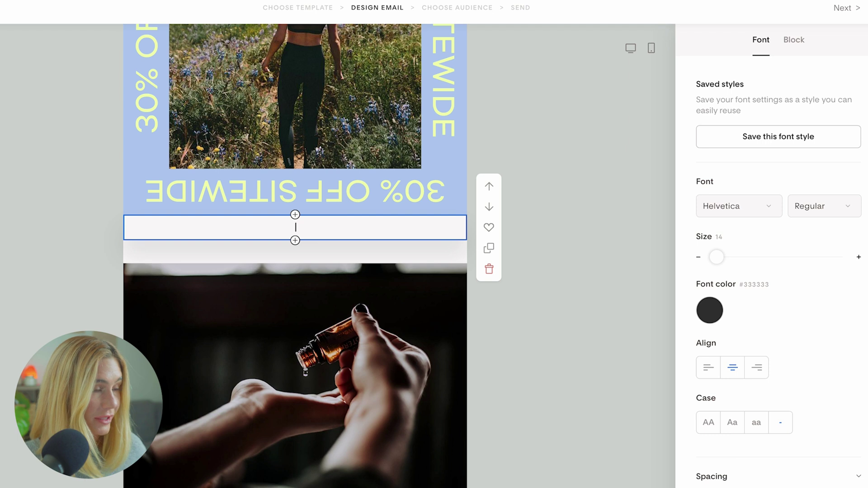
{"action": "type", "text": "@"}
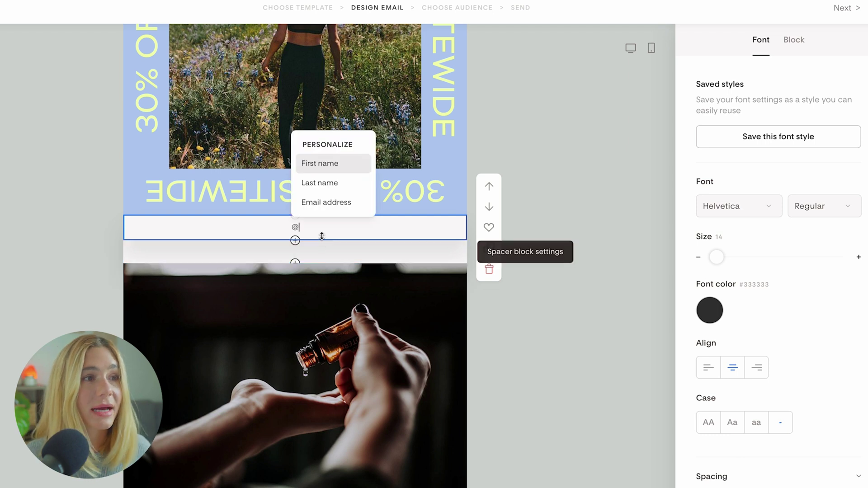
{"action": "left_click", "coordinate": [331, 168]}
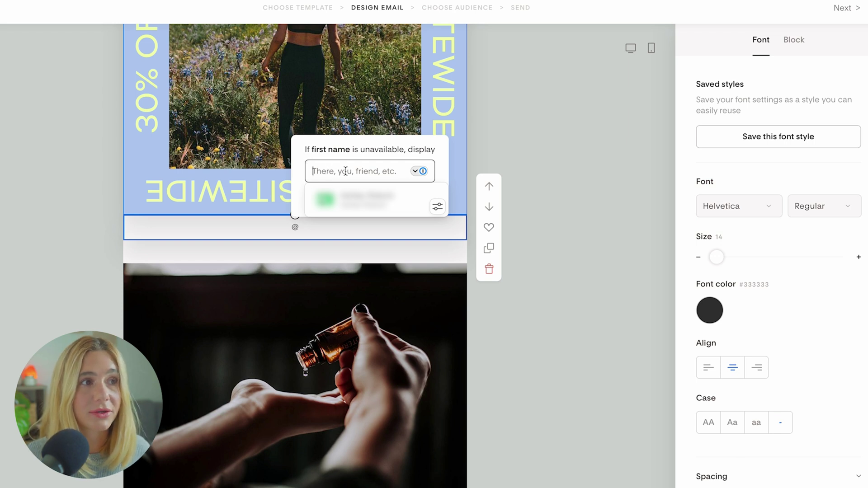
{"action": "key", "text": "Escape"}
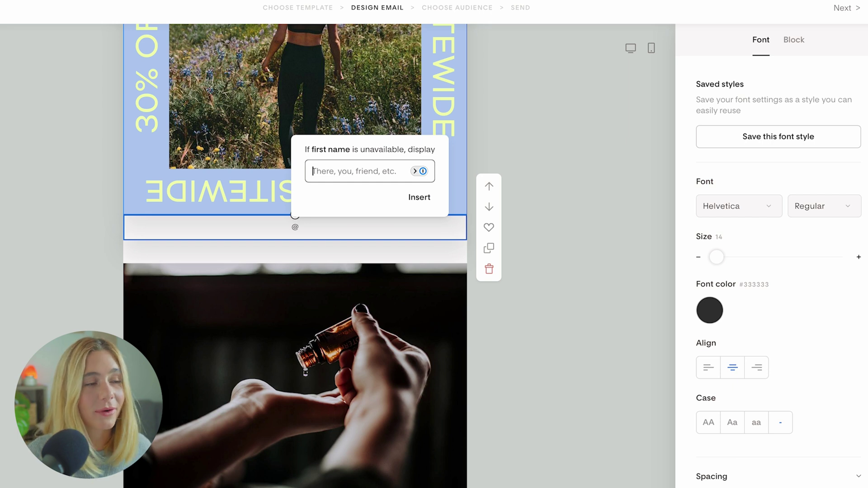
{"action": "type", "text": "friend"}
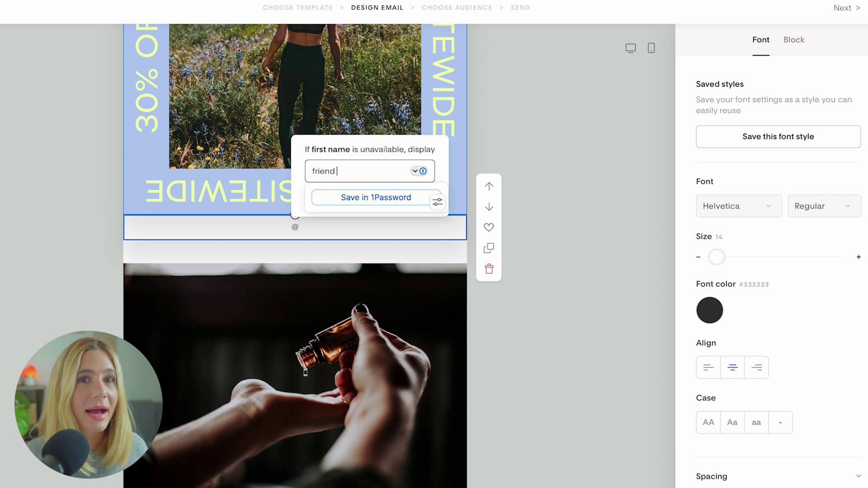
{"action": "key", "text": "Return"}
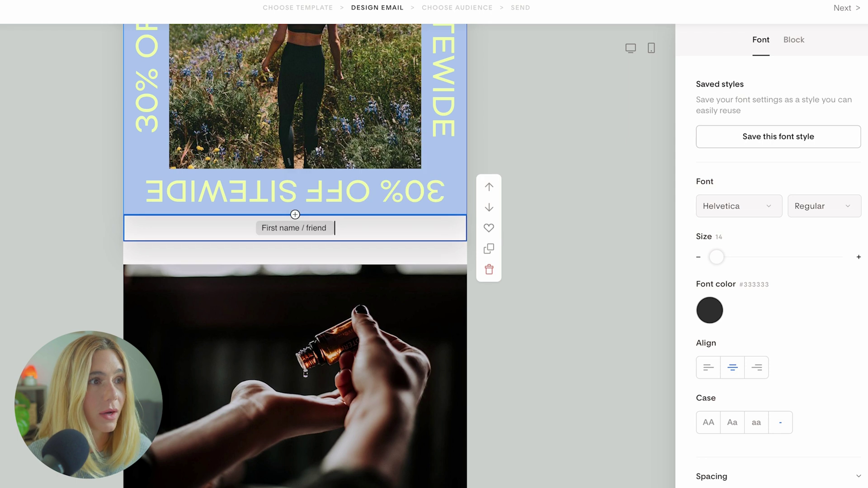
{"action": "type", "text": "I'm so happy you're here!"}
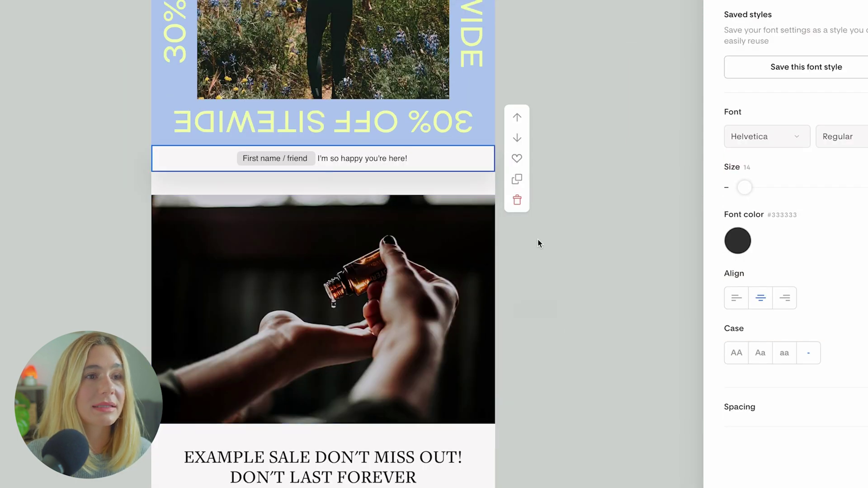
Insert the food photography tips layout below the greeting.
{"action": "left_click", "coordinate": [538, 242]}
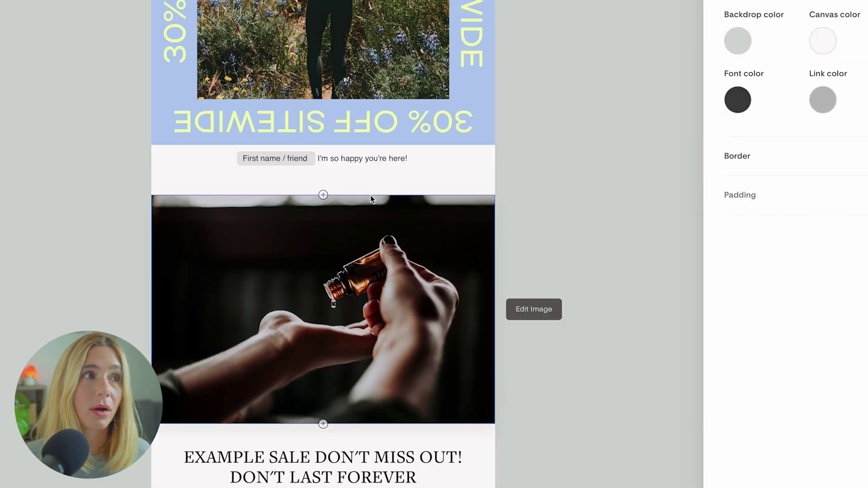
{"action": "left_click", "coordinate": [323, 195]}
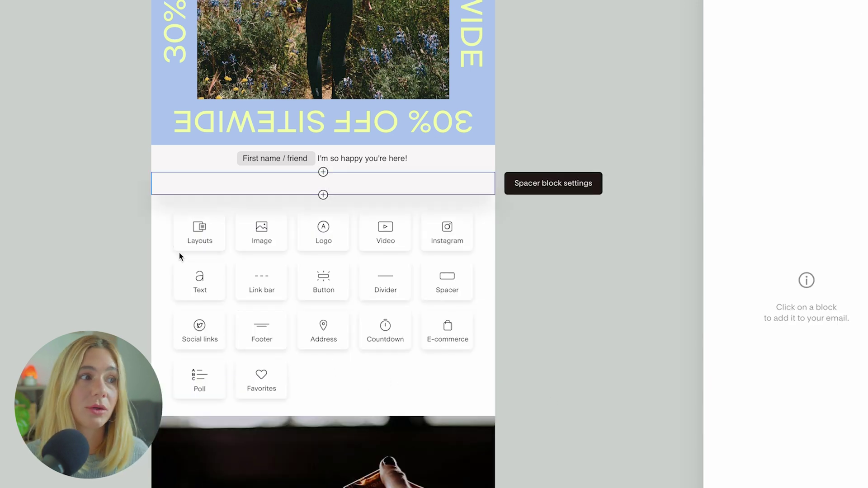
{"action": "left_click", "coordinate": [215, 231]}
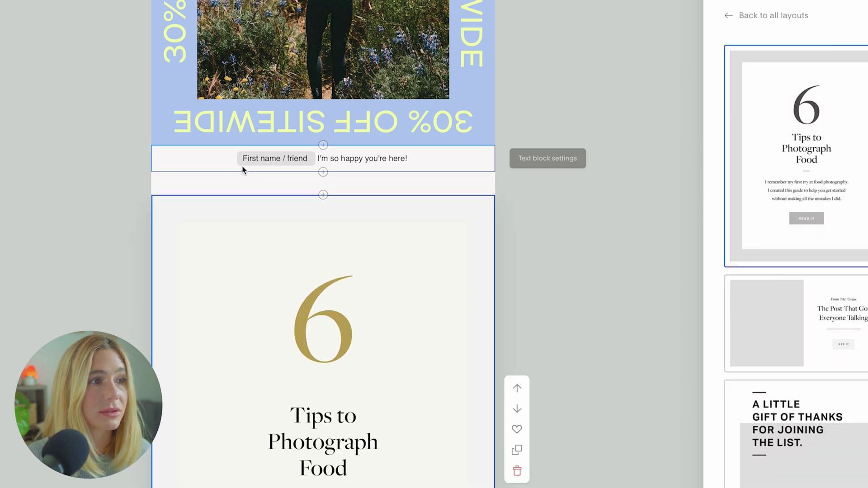
Add a Link 1–4 link bar with a divider above and a spacer below, then check Favorites.
{"action": "left_click", "coordinate": [322, 195]}
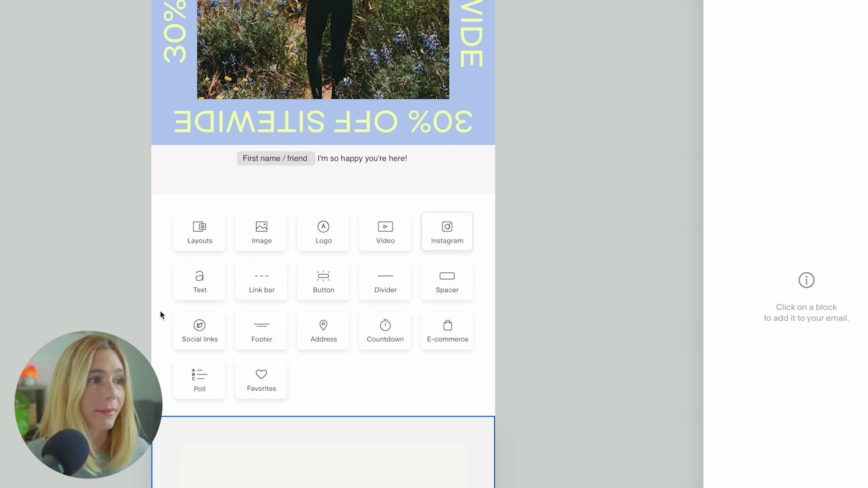
{"action": "left_click", "coordinate": [268, 291]}
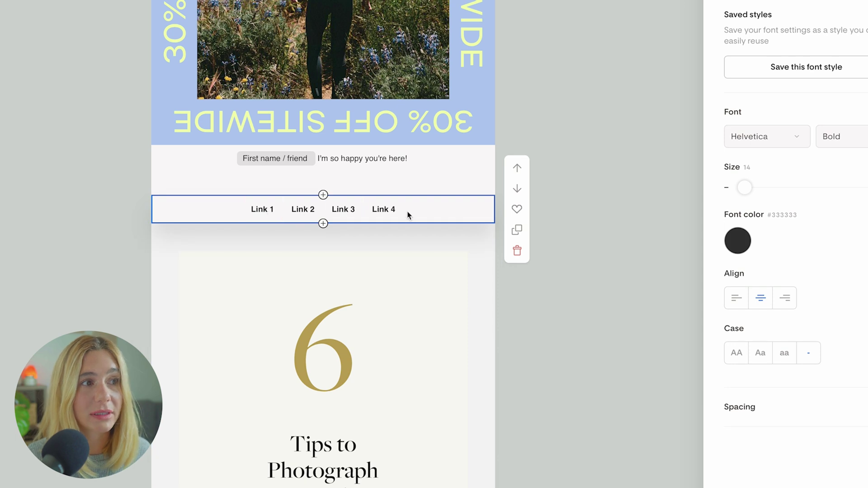
{"action": "left_click", "coordinate": [323, 195]}
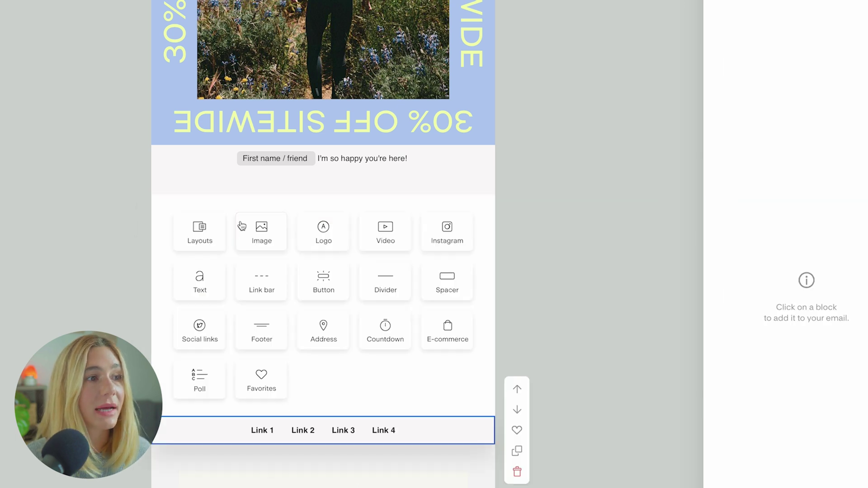
{"action": "left_click", "coordinate": [384, 285]}
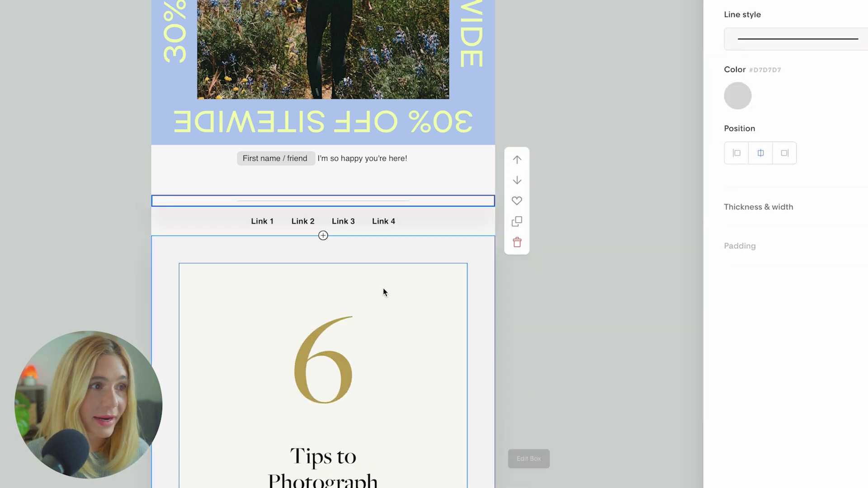
{"action": "left_click", "coordinate": [323, 236]}
{"action": "left_click", "coordinate": [433, 333]}
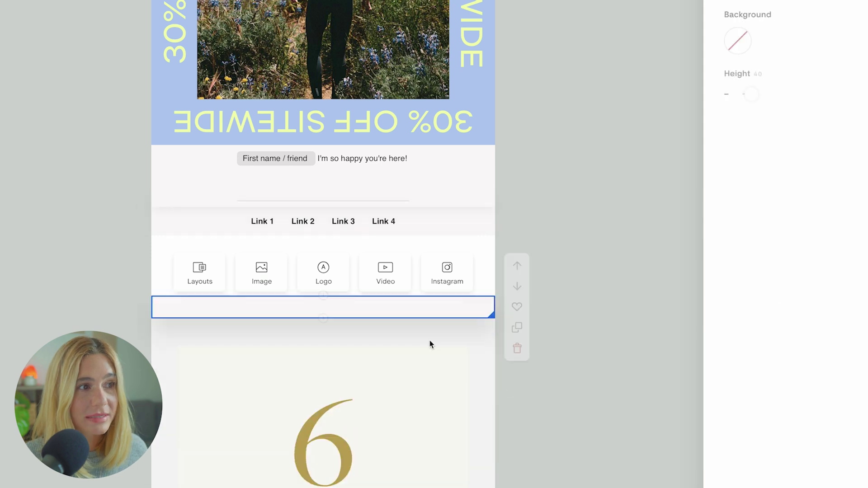
{"action": "left_click", "coordinate": [323, 259]}
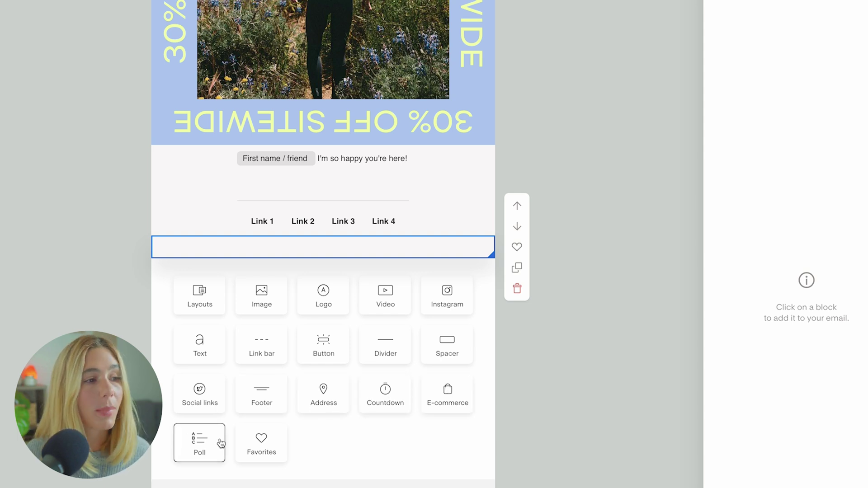
{"action": "left_click", "coordinate": [265, 441]}
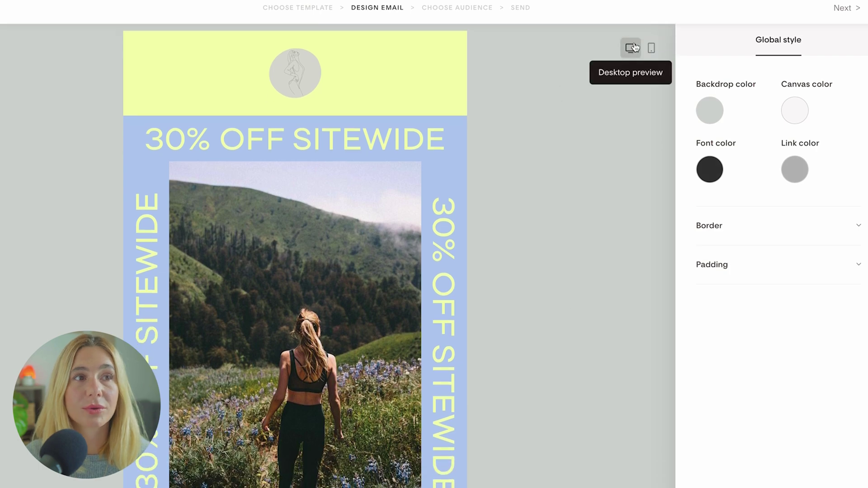
Switch the editor to preview the sale email.
{"action": "left_click", "coordinate": [635, 47]}
{"action": "left_click", "coordinate": [49, 64]}
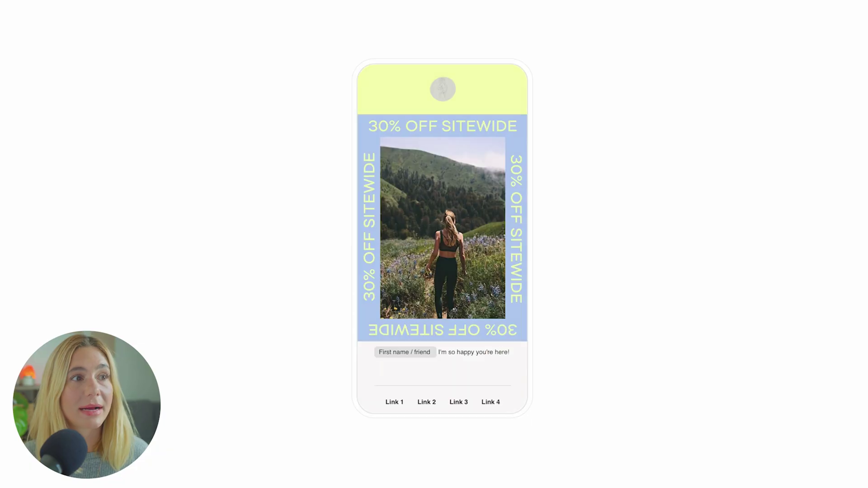
{"action": "scroll", "coordinate": [438, 103], "scroll_direction": "down", "scroll_amount": 15}
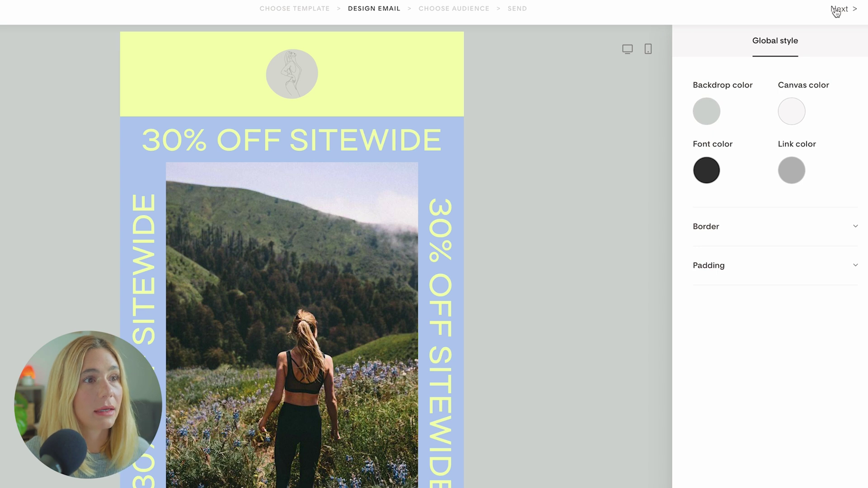
Move past the sender details and set the subject to 'Don't Miss out on our last sale of the year! 😍'.
{"action": "left_click", "coordinate": [836, 11]}
{"action": "left_click", "coordinate": [648, 223]}
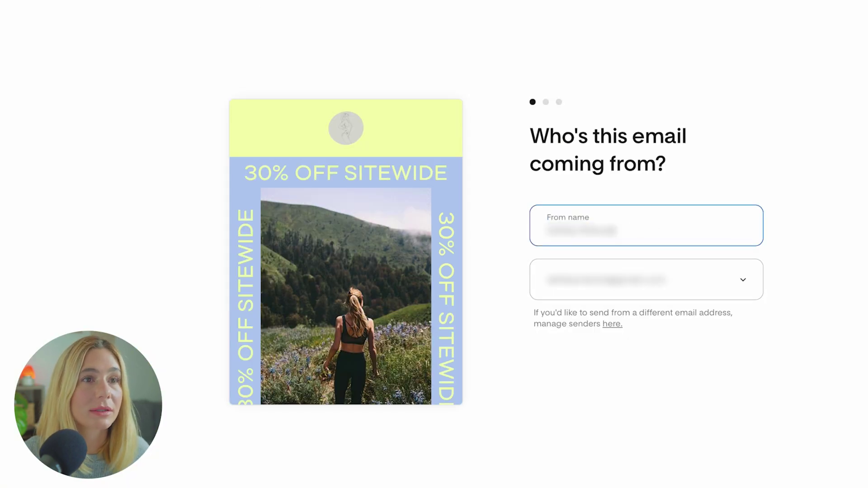
{"action": "key", "text": "Return"}
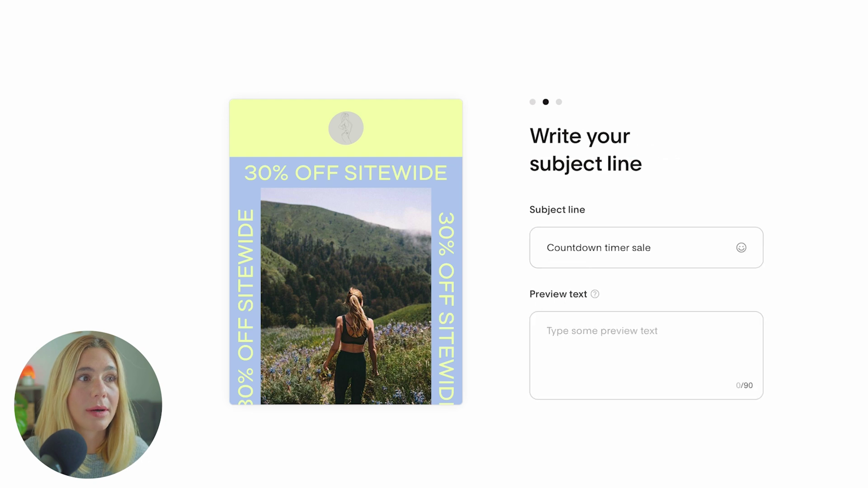
{"action": "left_click", "coordinate": [633, 266]}
{"action": "key", "text": "ctrl+a"}
{"action": "type", "text": "Don't Miss out on our last sale of the year"}
{"action": "type", "text": "!"}
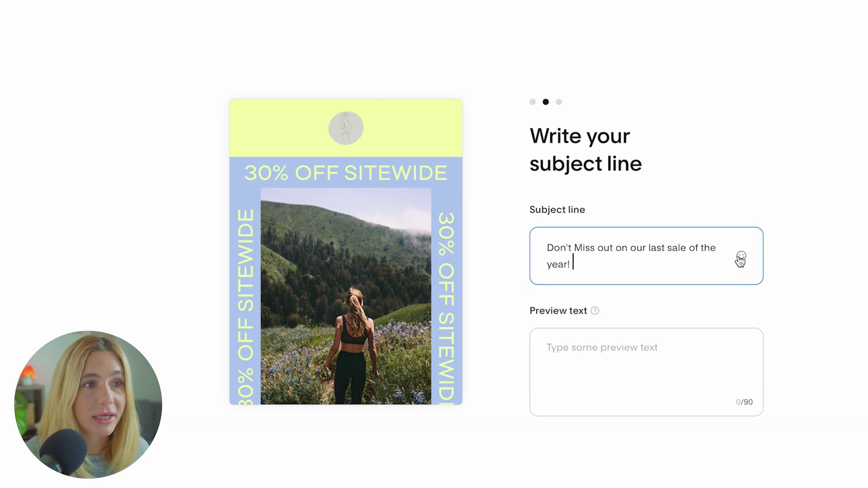
{"action": "left_click", "coordinate": [740, 259]}
{"action": "left_click", "coordinate": [594, 381]}
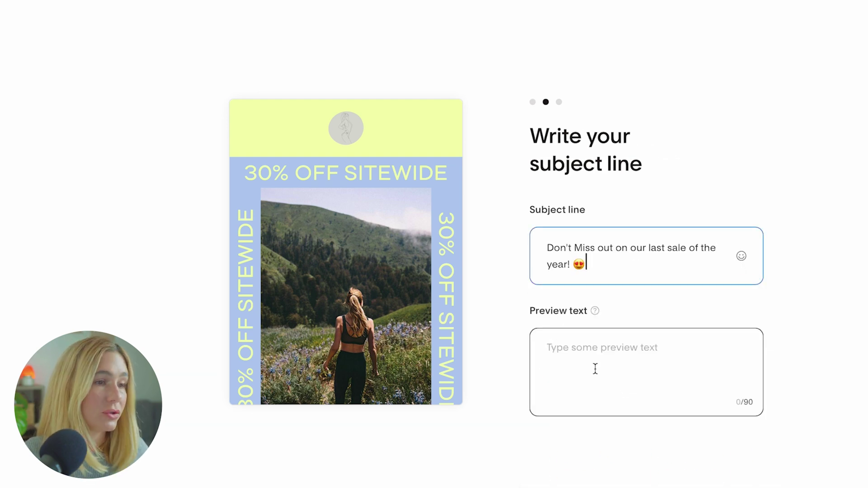
Set the preview text to 'example preview text' and continue.
{"action": "left_click", "coordinate": [595, 369]}
{"action": "mouse_move", "coordinate": [595, 311]}
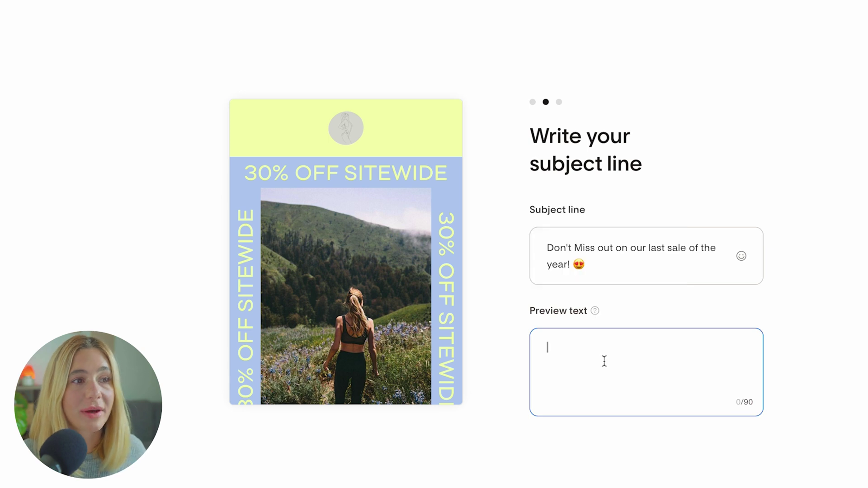
{"action": "type", "text": "example preview text"}
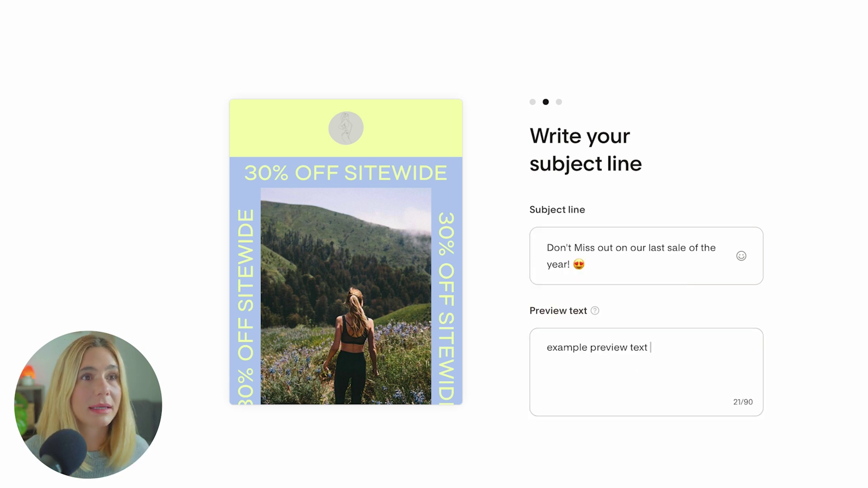
{"action": "key", "text": "Return"}
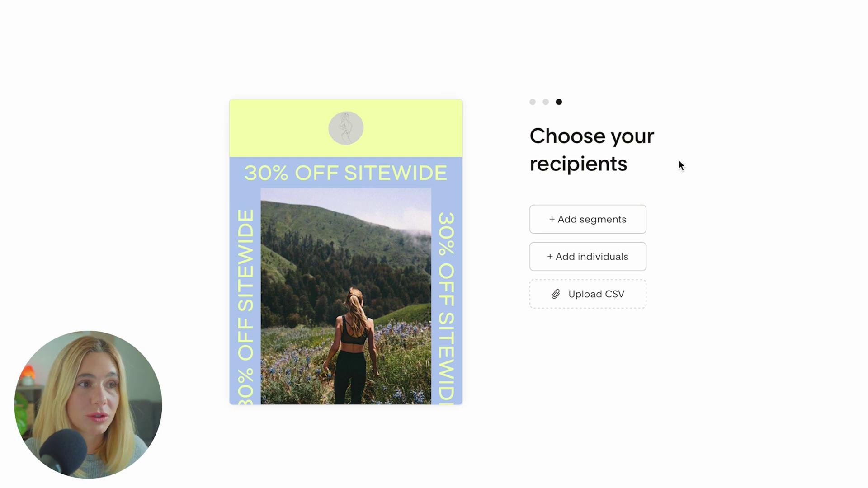
Choose recipients by segment, switching from Habit Tracker + Meal Planner to All subscribers, and save.
{"action": "left_click", "coordinate": [612, 219]}
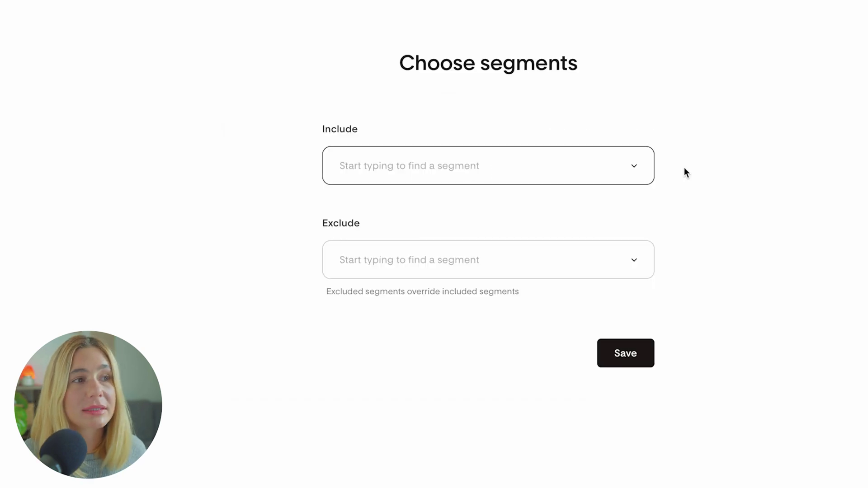
{"action": "left_click", "coordinate": [631, 180]}
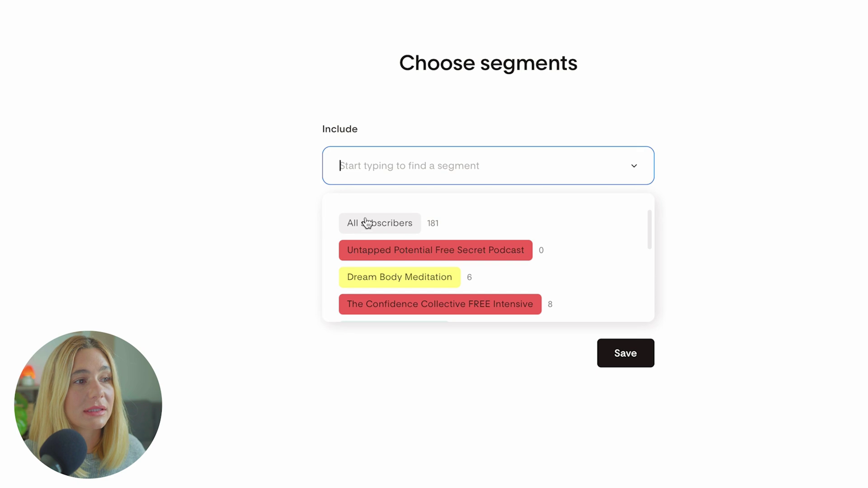
{"action": "scroll", "coordinate": [531, 226], "scroll_direction": "down", "scroll_amount": 8}
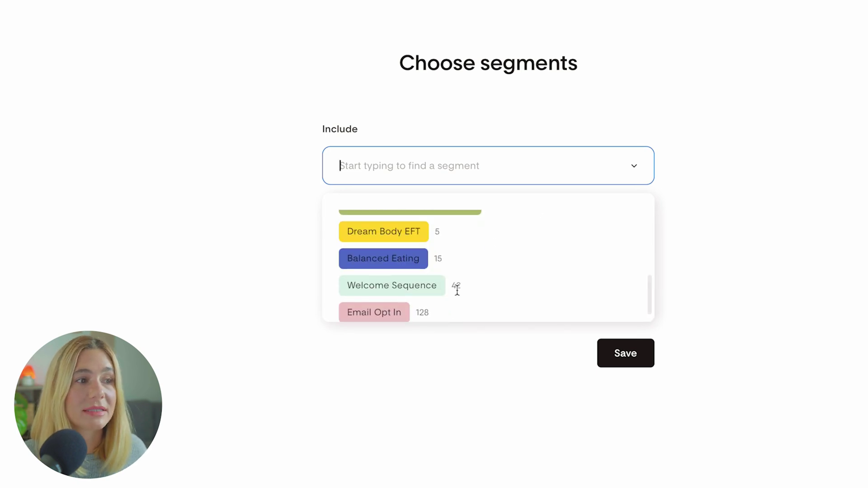
{"action": "scroll", "coordinate": [455, 287], "scroll_direction": "up", "scroll_amount": 8}
{"action": "scroll", "coordinate": [523, 258], "scroll_direction": "down", "scroll_amount": 6}
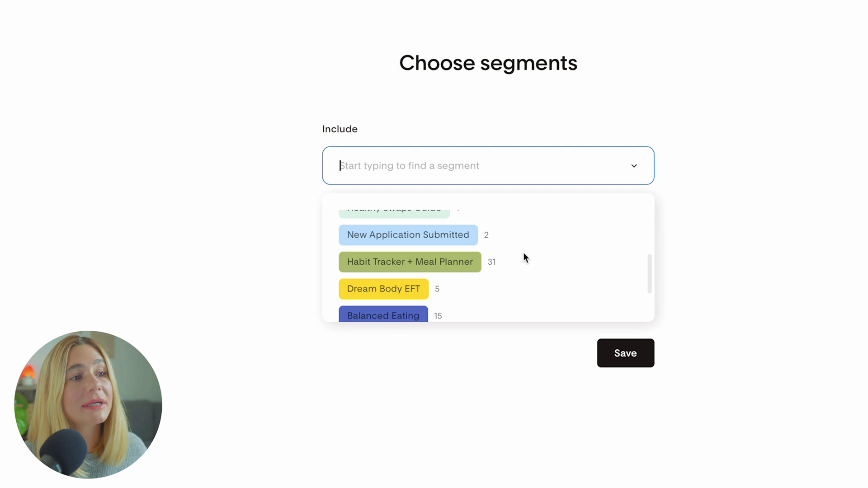
{"action": "left_click", "coordinate": [415, 264]}
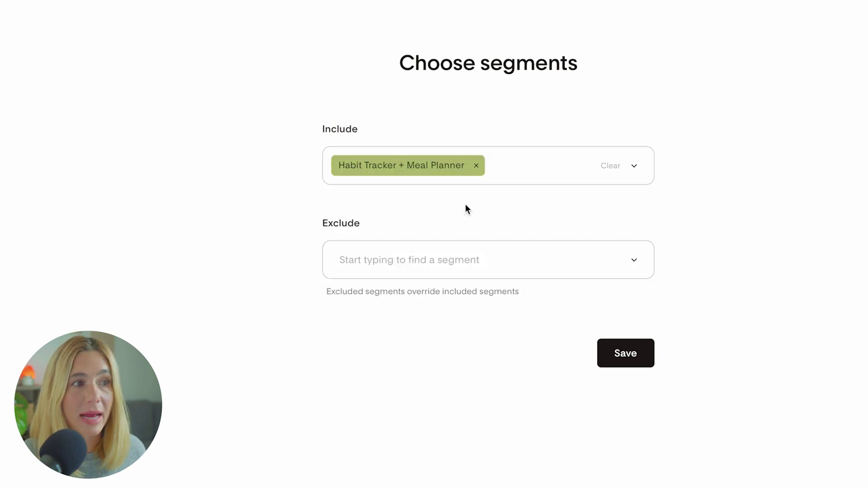
{"action": "left_click", "coordinate": [468, 167]}
{"action": "left_click", "coordinate": [390, 225]}
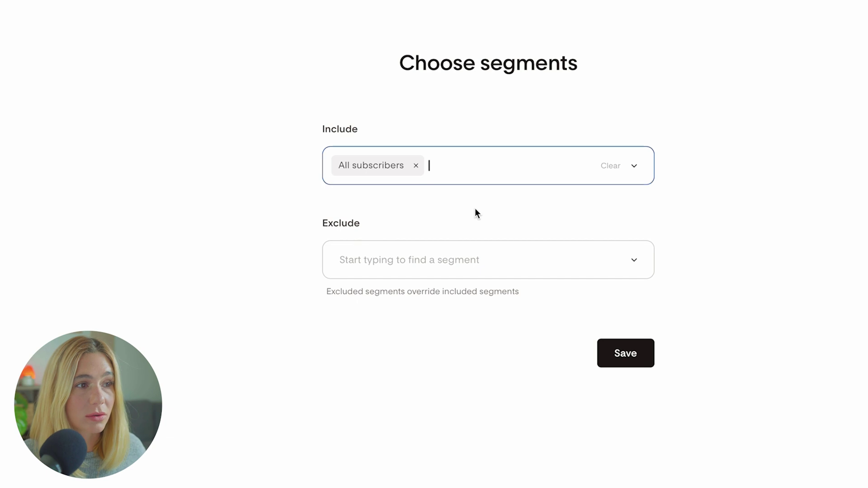
{"action": "left_click", "coordinate": [631, 350]}
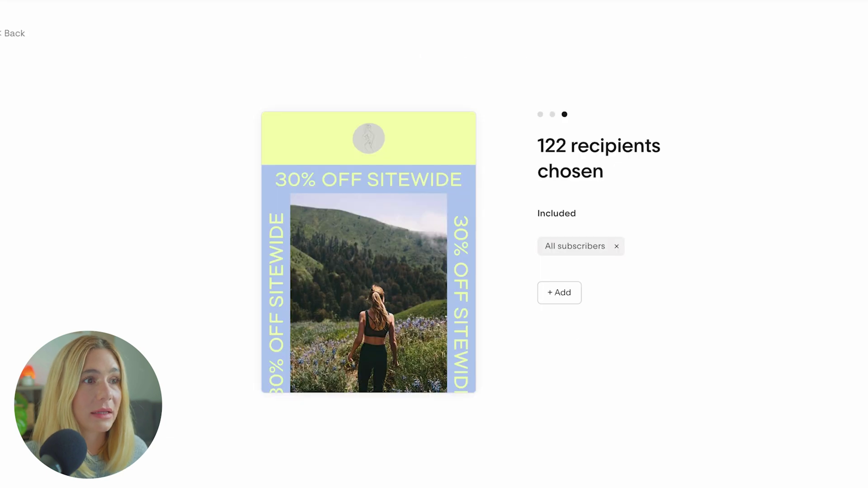
Check the individual-recipient option, reconfirm All subscribers as the segment, and continue past audience selection.
{"action": "left_click", "coordinate": [561, 293]}
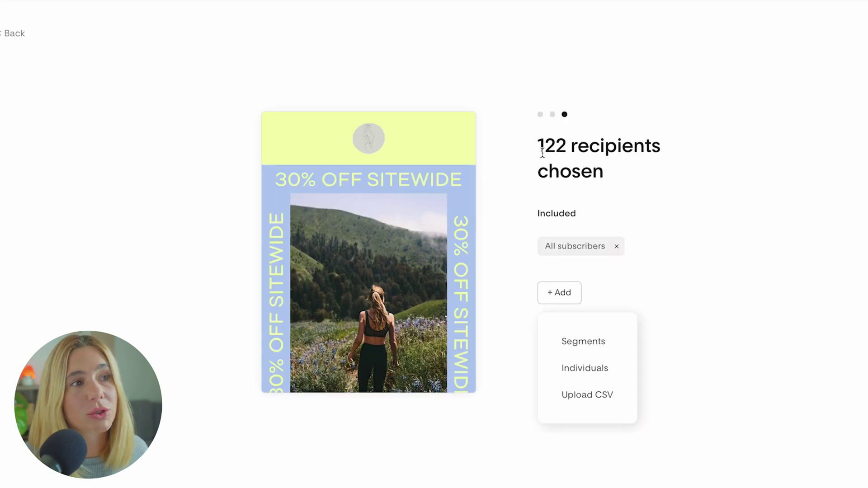
{"action": "left_click", "coordinate": [585, 368]}
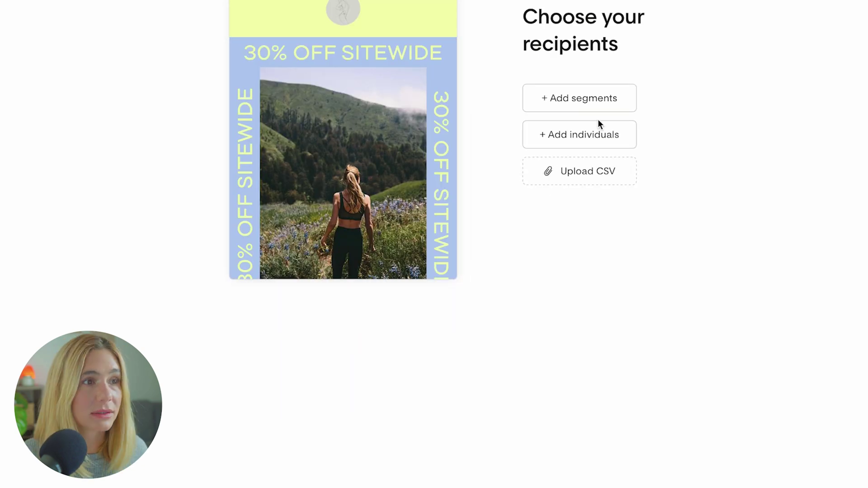
{"action": "left_click", "coordinate": [584, 108]}
{"action": "left_click", "coordinate": [483, 223]}
{"action": "left_click", "coordinate": [385, 278]}
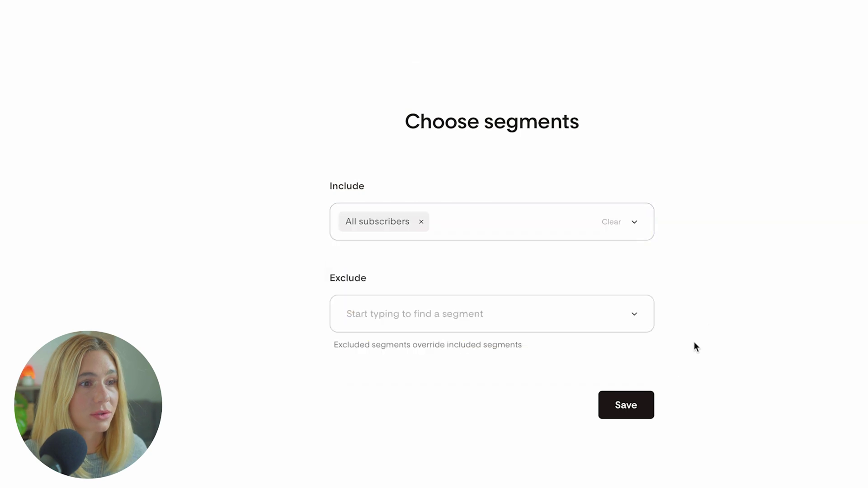
{"action": "left_click", "coordinate": [639, 407]}
{"action": "left_click", "coordinate": [830, 77]}
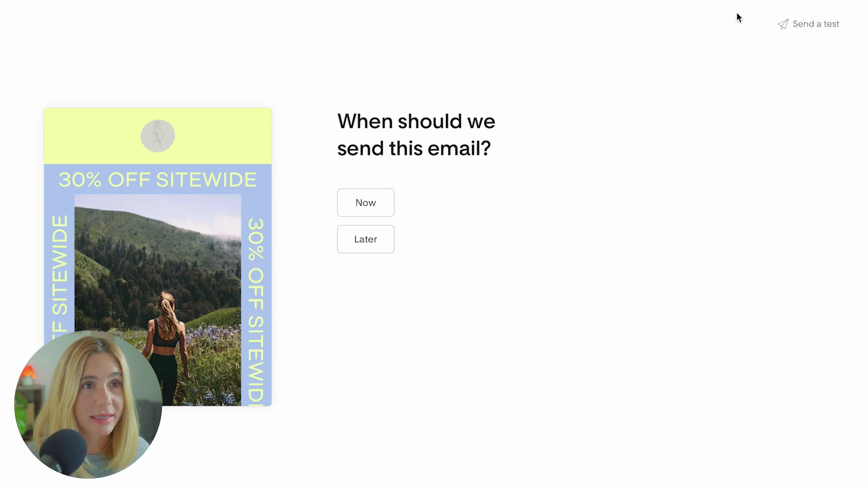
Open the Send a test form, close it without sending, and select sending Now.
{"action": "left_click", "coordinate": [814, 25]}
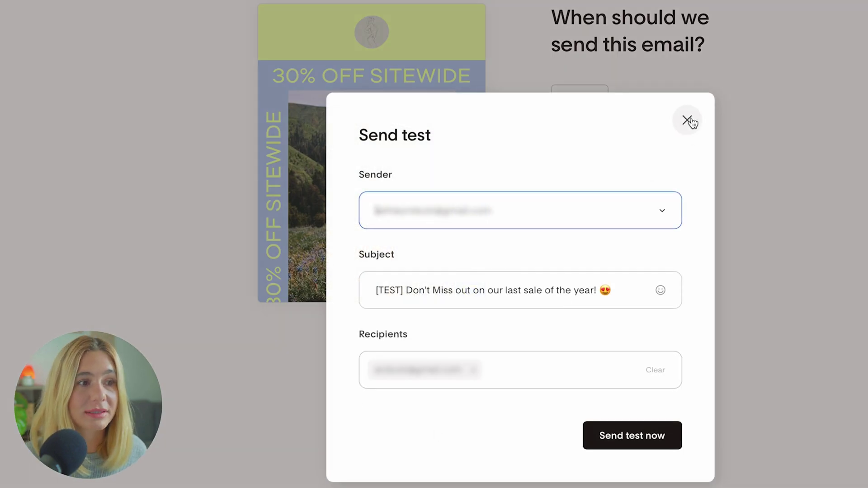
{"action": "left_click", "coordinate": [642, 436]}
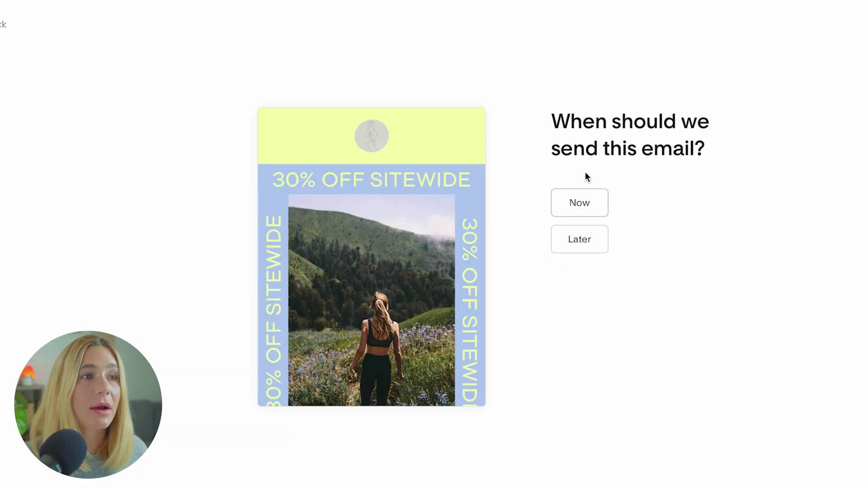
{"action": "left_click", "coordinate": [584, 204]}
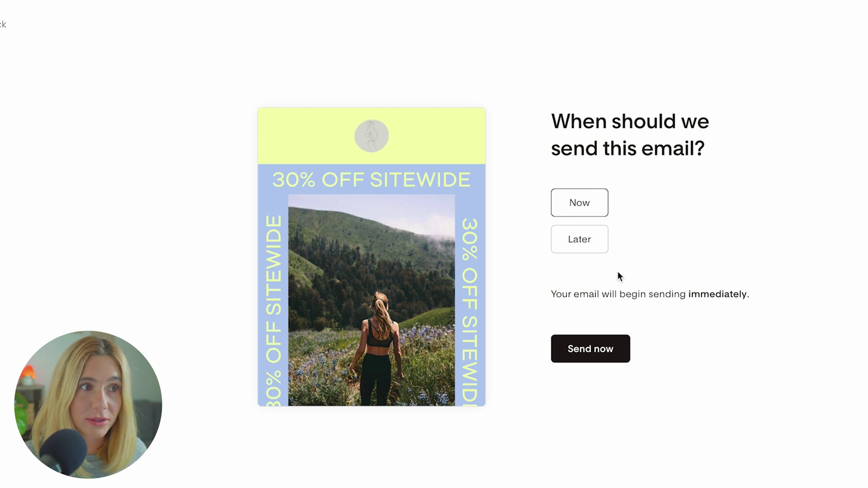
Set the email to send later on Oct 19 at a custom time of 5:00 am.
{"action": "left_click", "coordinate": [585, 244]}
{"action": "left_click", "coordinate": [734, 388]}
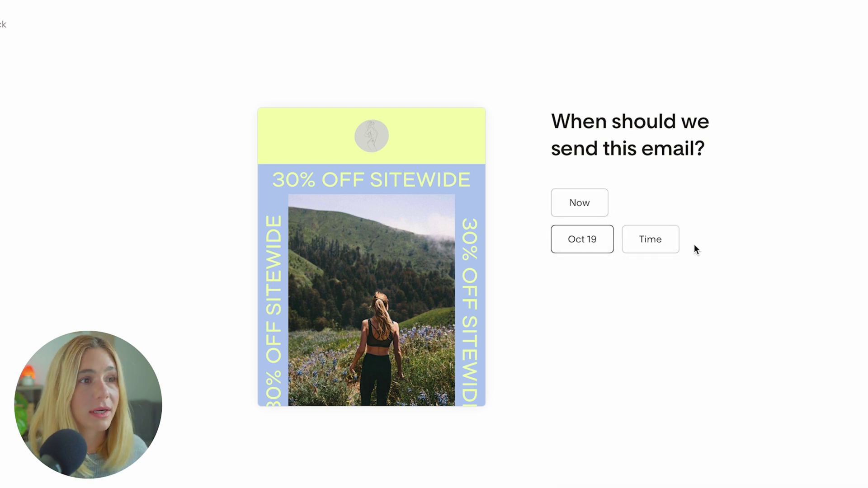
{"action": "left_click", "coordinate": [674, 243]}
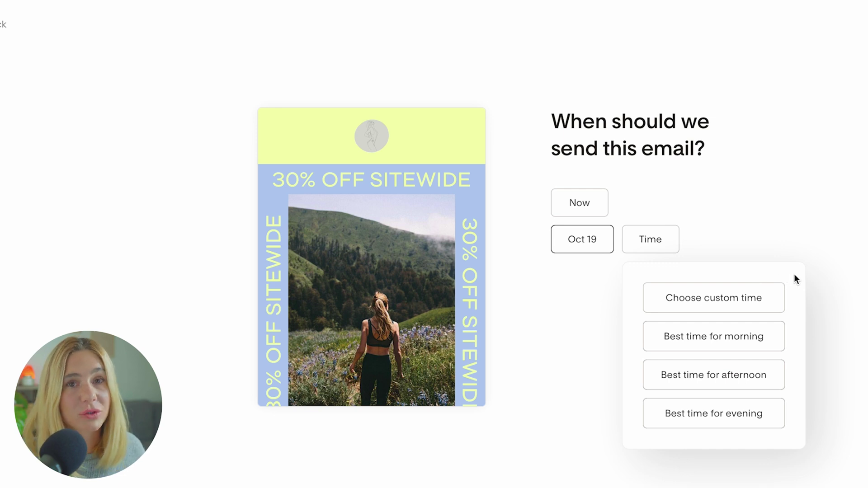
{"action": "left_click", "coordinate": [692, 297]}
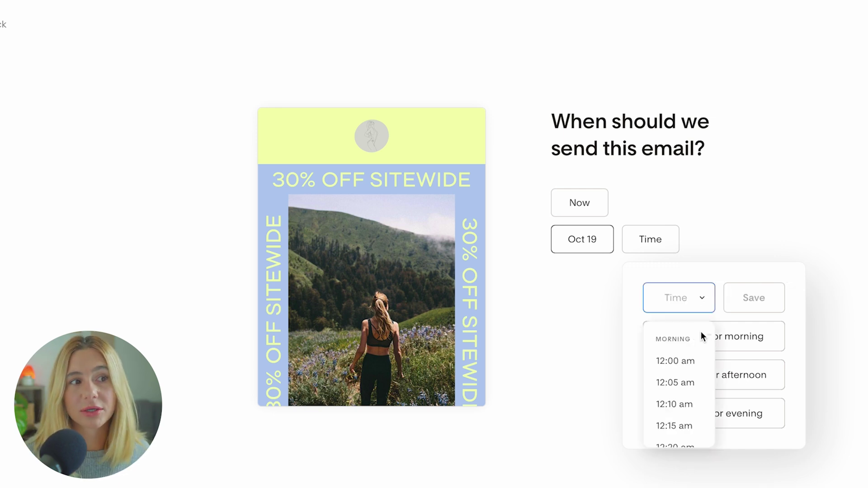
{"action": "scroll", "coordinate": [684, 364], "scroll_direction": "down", "scroll_amount": 10}
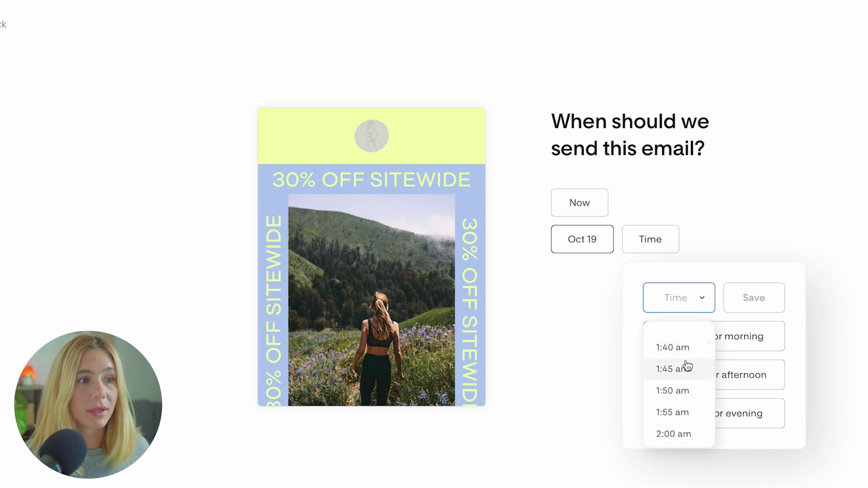
{"action": "scroll", "coordinate": [684, 366], "scroll_direction": "down", "scroll_amount": 20}
{"action": "left_click", "coordinate": [678, 375]}
{"action": "left_click", "coordinate": [766, 301]}
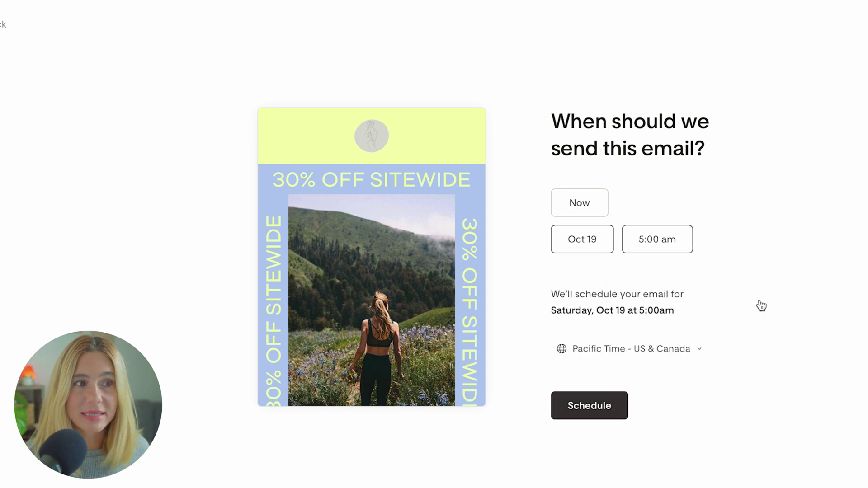
Review the date and best-time suggestions, keep Oct 19 at 5:00 am, and schedule the email.
{"action": "left_click", "coordinate": [583, 239]}
{"action": "left_click", "coordinate": [734, 388]}
{"action": "left_click", "coordinate": [669, 239]}
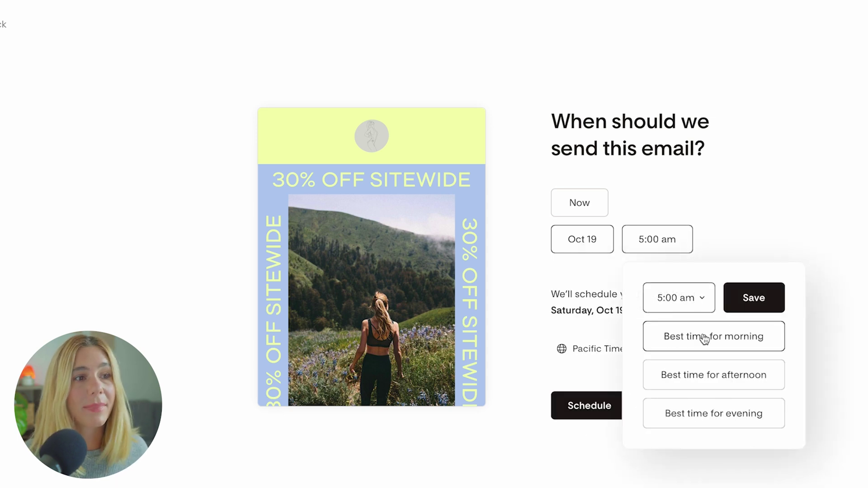
{"action": "left_click", "coordinate": [708, 339]}
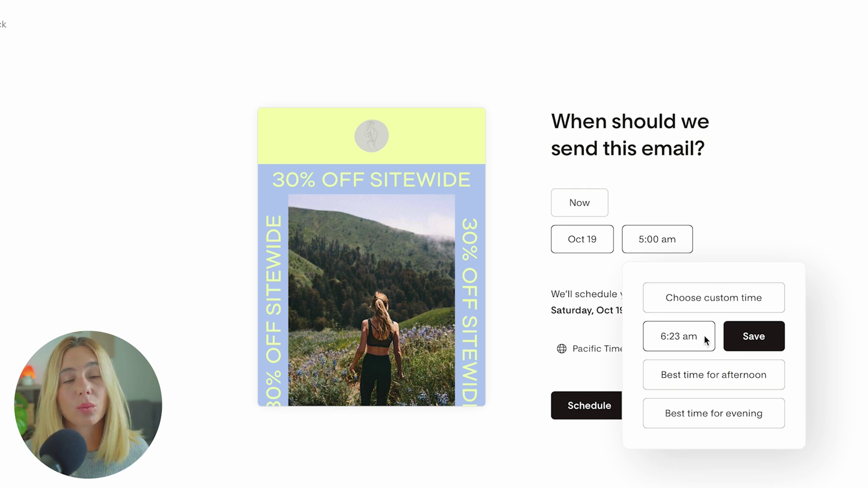
{"action": "left_click", "coordinate": [705, 364]}
{"action": "left_click", "coordinate": [727, 411]}
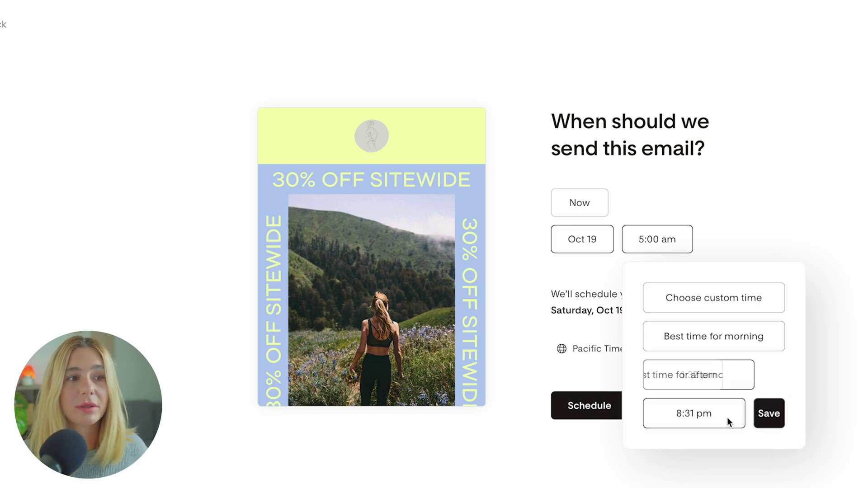
{"action": "left_click", "coordinate": [673, 476]}
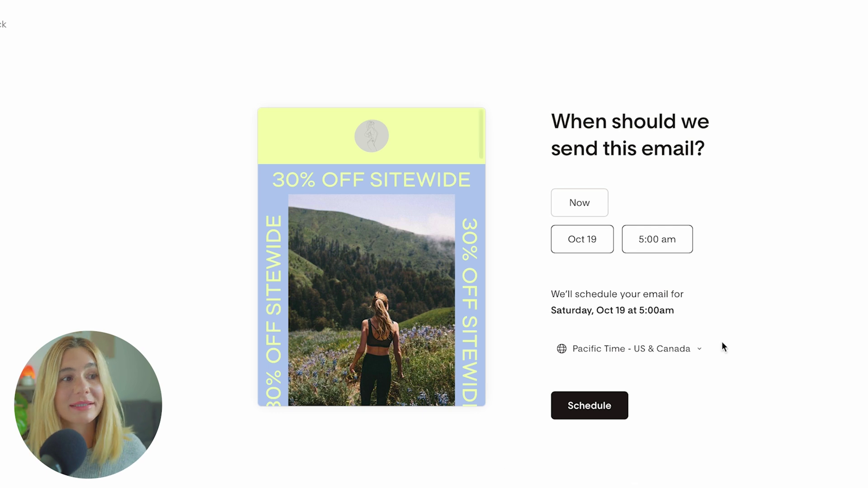
{"action": "left_click", "coordinate": [590, 407]}
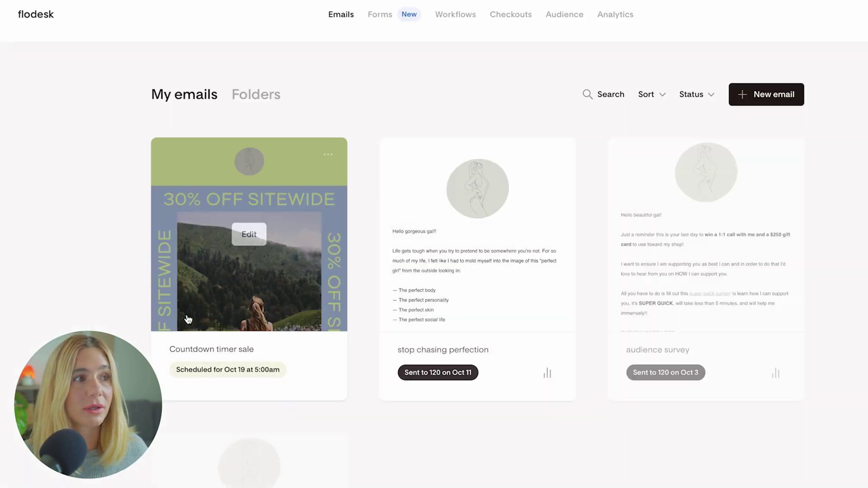
Unschedule the Countdown timer sale email, delete it, and go to the forms list.
{"action": "left_click", "coordinate": [327, 151]}
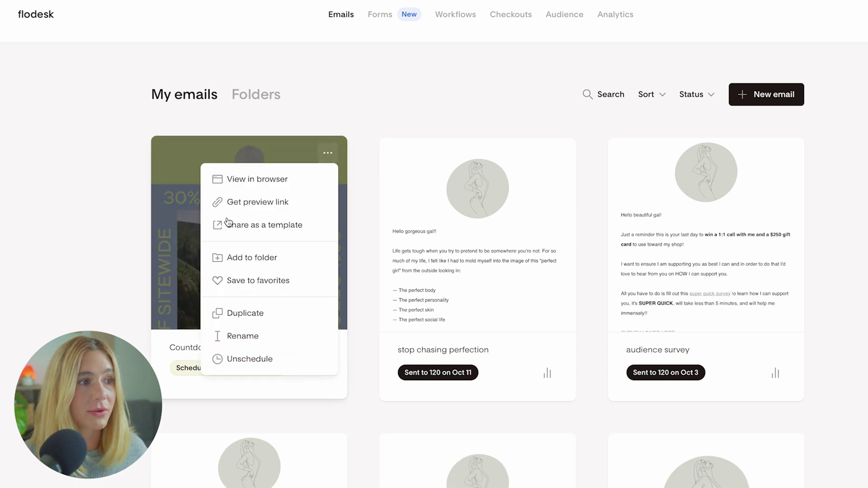
{"action": "left_click", "coordinate": [268, 361]}
{"action": "left_click", "coordinate": [543, 394]}
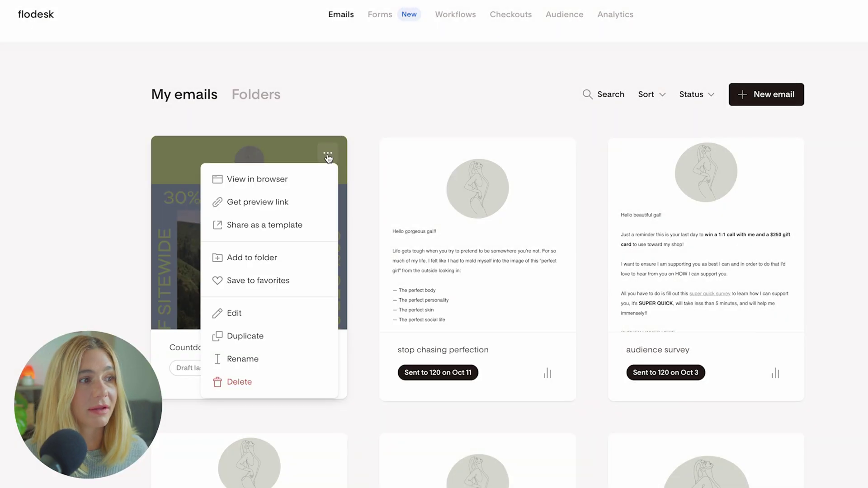
{"action": "left_click", "coordinate": [269, 378]}
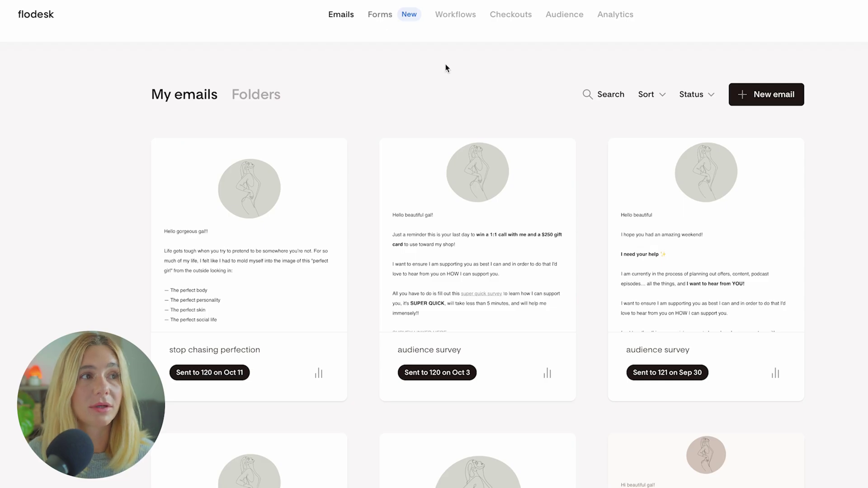
{"action": "left_click", "coordinate": [379, 14]}
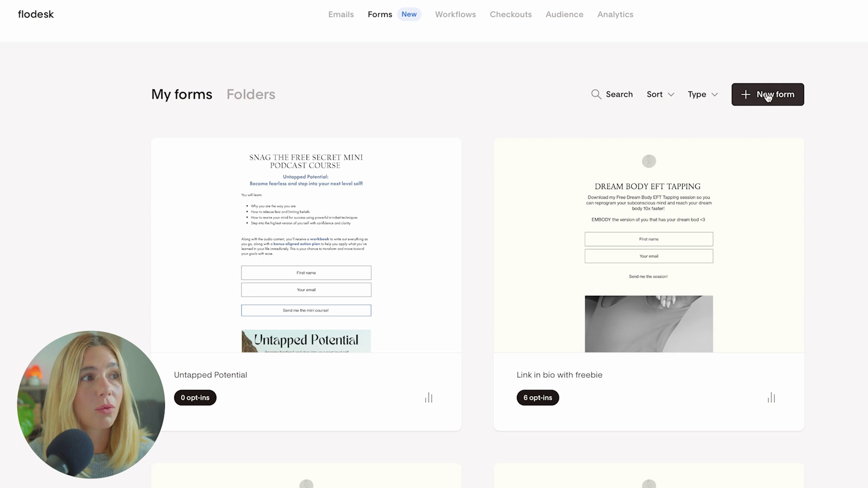
Look over the Untapped Potential form's options menu and close it unchanged.
{"action": "scroll", "coordinate": [490, 316], "scroll_direction": "down", "scroll_amount": 8}
{"action": "scroll", "coordinate": [490, 316], "scroll_direction": "up", "scroll_amount": 9}
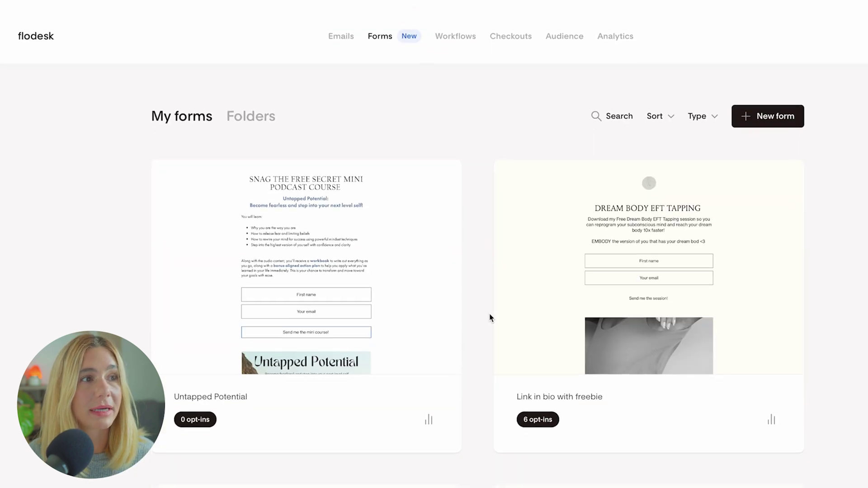
{"action": "left_click", "coordinate": [442, 157]}
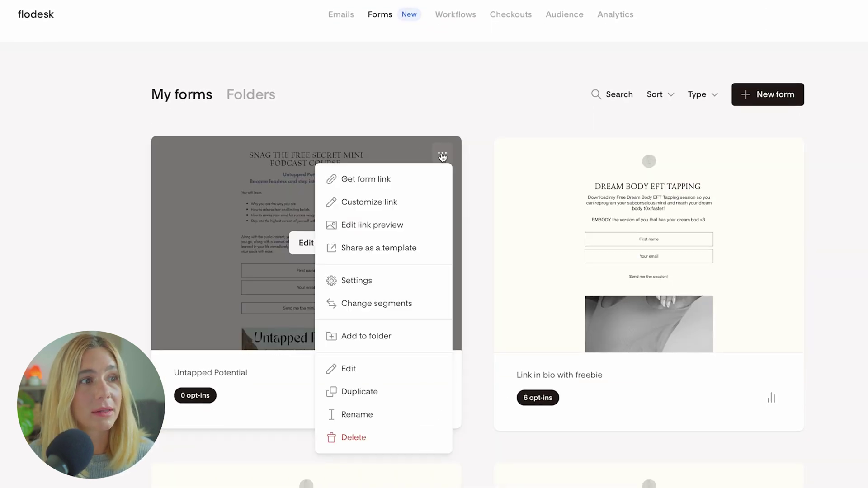
{"action": "left_click", "coordinate": [466, 145]}
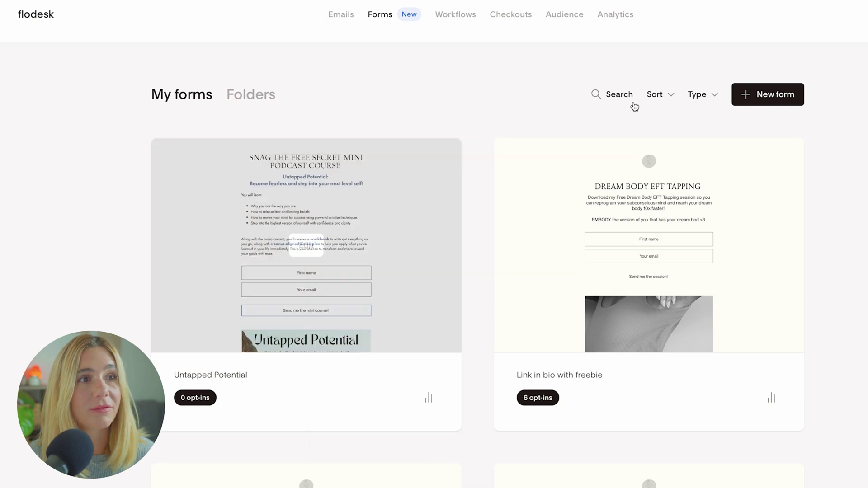
Start a new form and browse the Link in bio, Popup, Spinner and Countdown templates.
{"action": "left_click", "coordinate": [771, 95]}
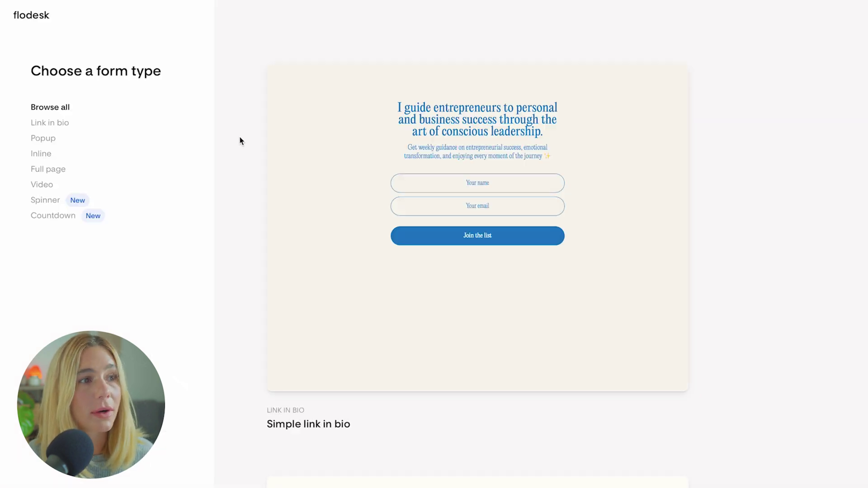
{"action": "mouse_move", "coordinate": [620, 135]}
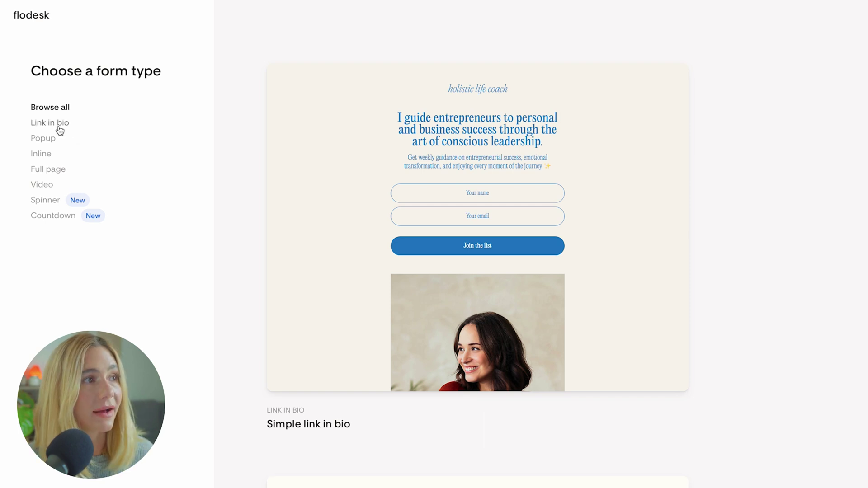
{"action": "left_click", "coordinate": [57, 123]}
{"action": "left_click", "coordinate": [44, 139]}
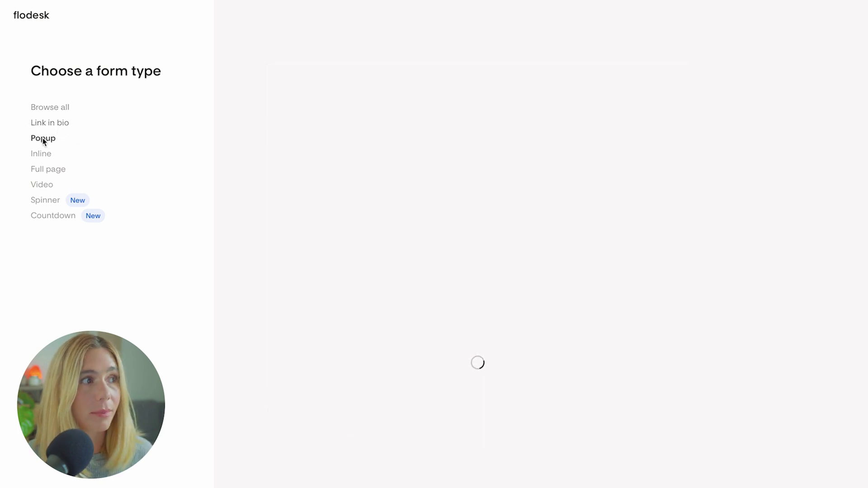
{"action": "left_click", "coordinate": [45, 200]}
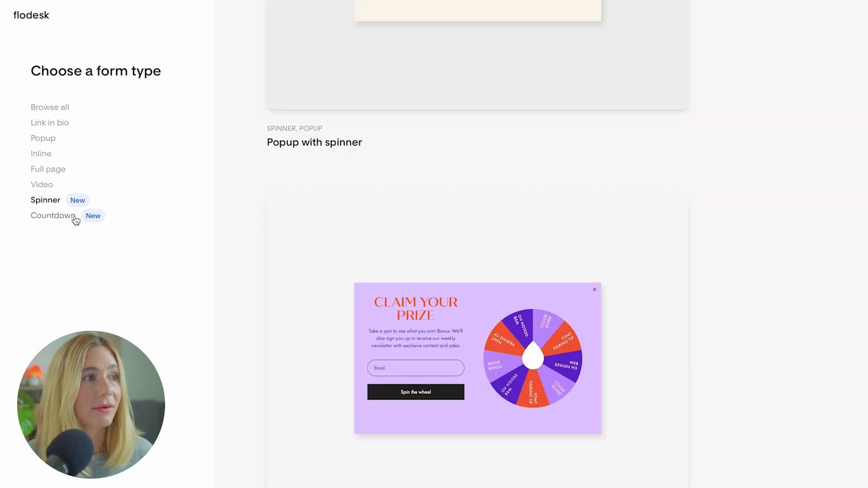
{"action": "left_click", "coordinate": [72, 217]}
Customize the Simple link in bio template, sending sign-ups to the Email Opt In segment.
{"action": "left_click", "coordinate": [50, 121]}
{"action": "mouse_move", "coordinate": [430, 339]}
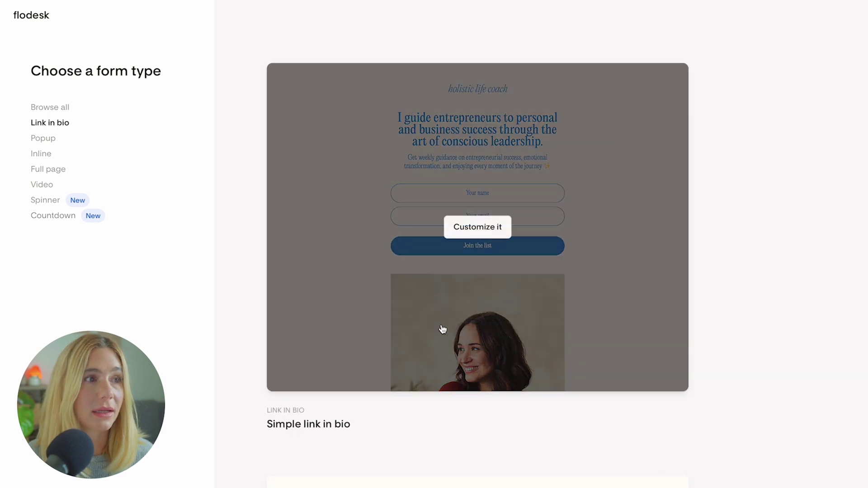
{"action": "left_click", "coordinate": [472, 233]}
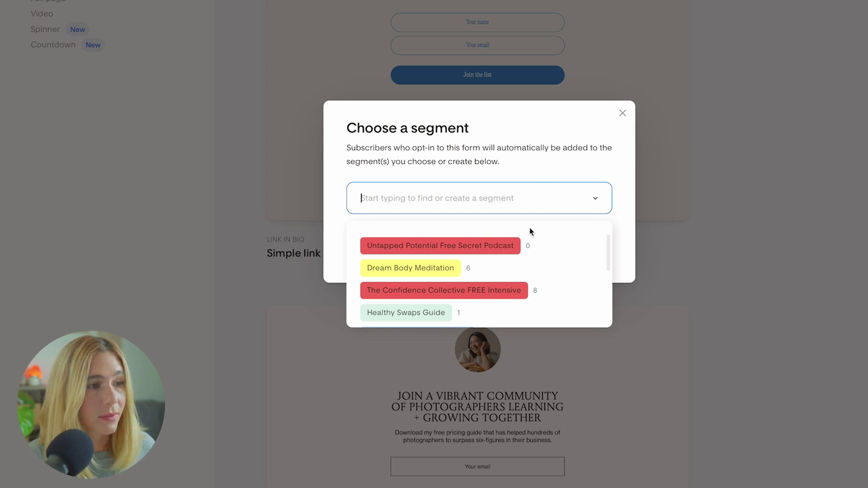
{"action": "scroll", "coordinate": [452, 254], "scroll_direction": "down", "scroll_amount": 1}
{"action": "scroll", "coordinate": [433, 261], "scroll_direction": "up", "scroll_amount": 2}
{"action": "left_click", "coordinate": [425, 280]}
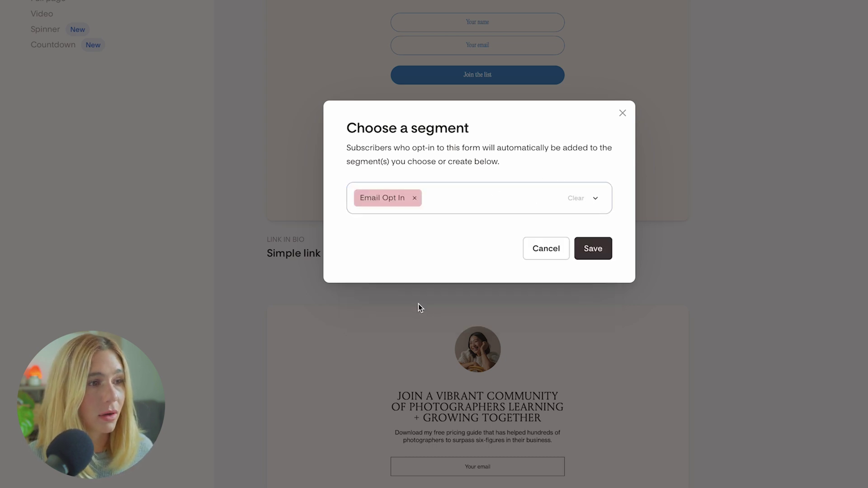
{"action": "left_click", "coordinate": [596, 247]}
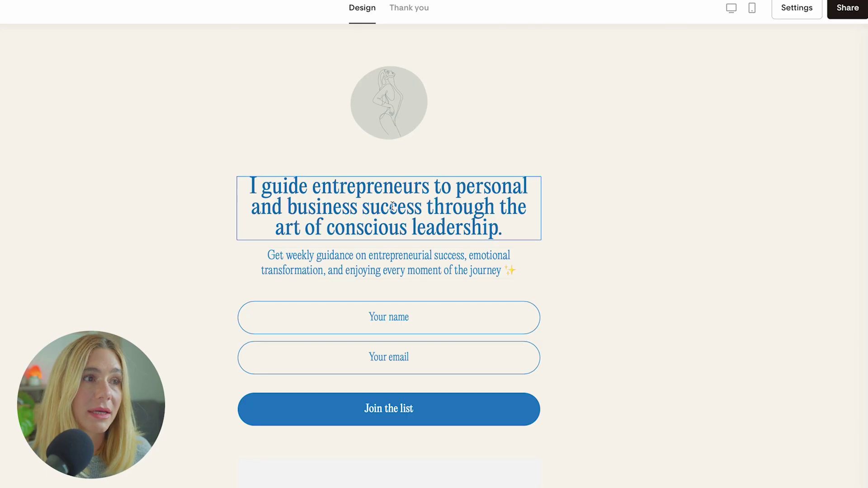
Inspect the form's heading text and subtitle block.
{"action": "left_click", "coordinate": [447, 170]}
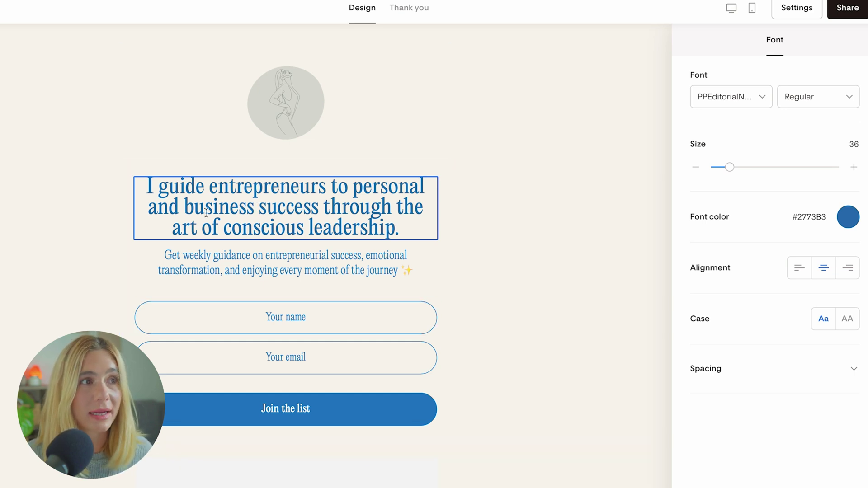
{"action": "left_click", "coordinate": [342, 228]}
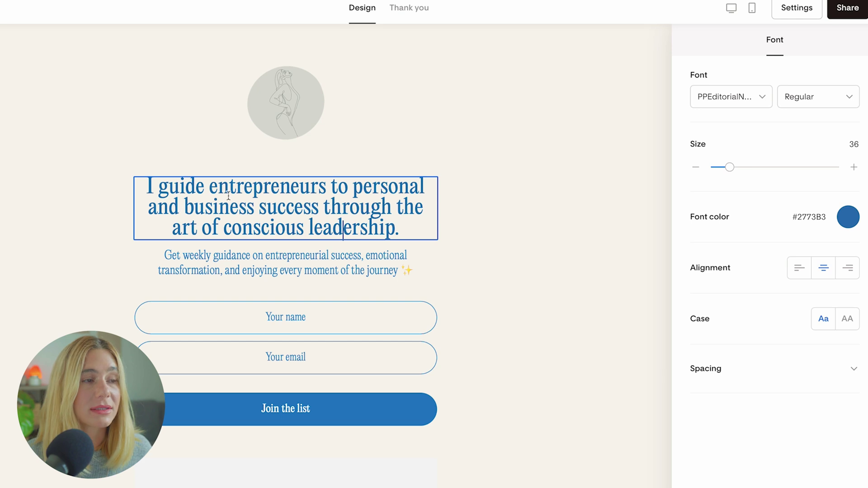
{"action": "triple_click", "coordinate": [274, 205]}
{"action": "left_click", "coordinate": [371, 209]}
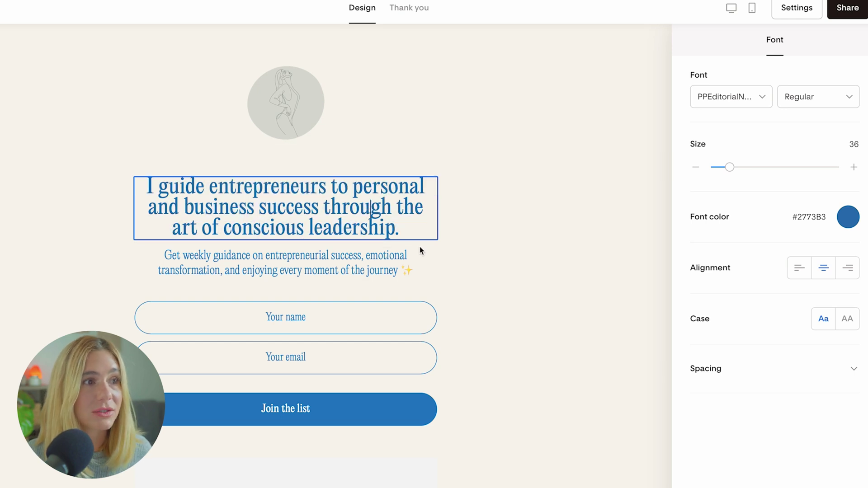
{"action": "left_click", "coordinate": [344, 259]}
Inspect the Your name and Your email field settings, then view the Thank you page.
{"action": "left_click", "coordinate": [330, 332]}
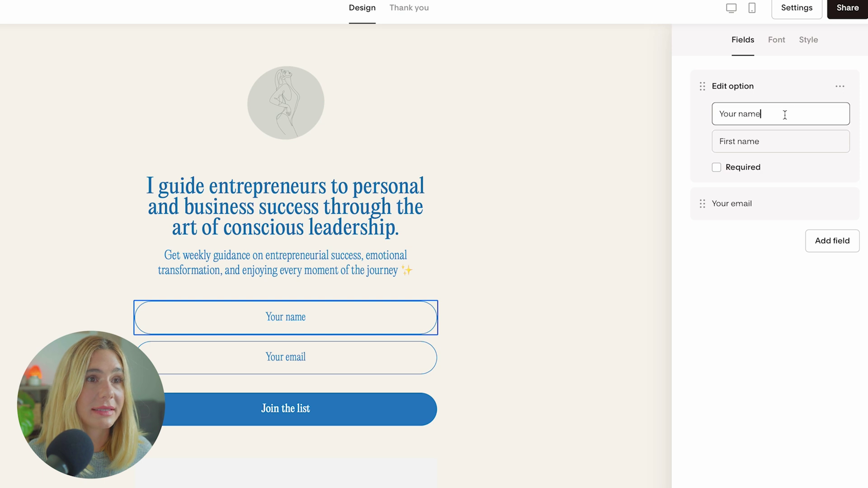
{"action": "left_click", "coordinate": [760, 204]}
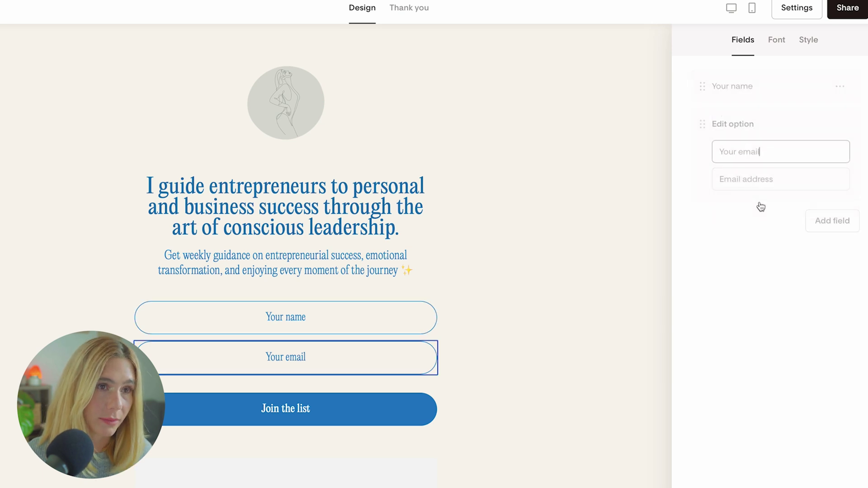
{"action": "left_click", "coordinate": [776, 40]}
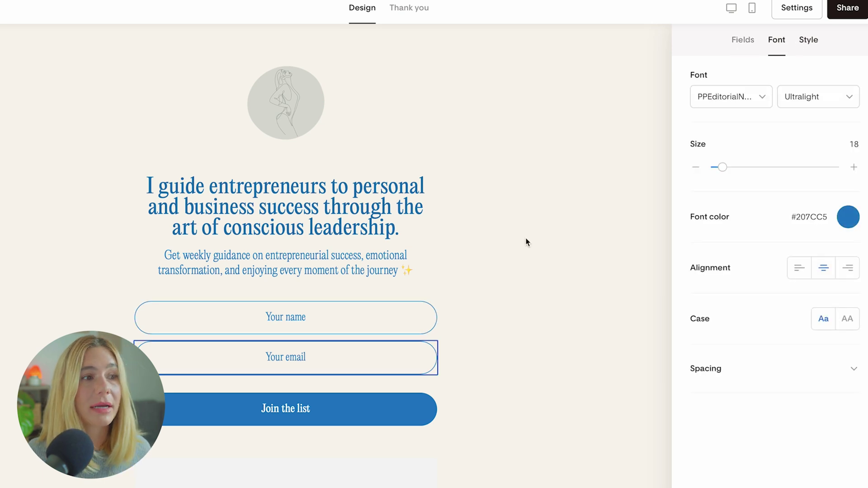
{"action": "left_click", "coordinate": [411, 33]}
{"action": "left_click", "coordinate": [409, 8]}
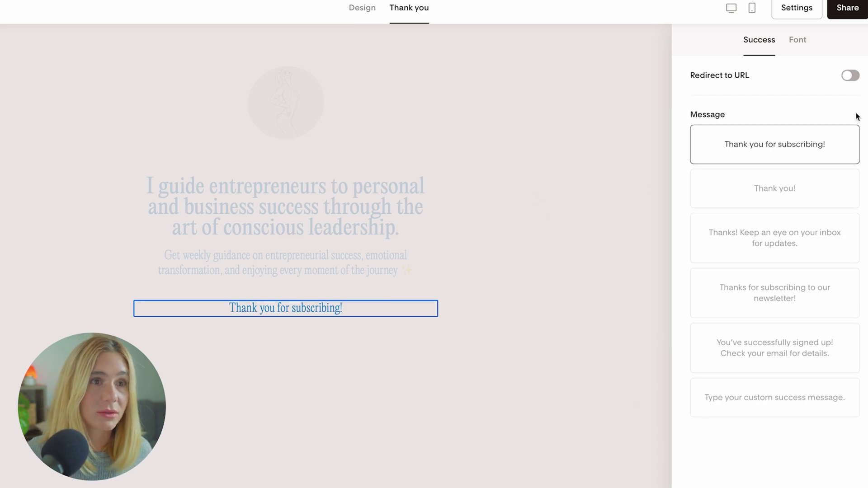
Set the success message to 'Thank you!' and open the form's share link.
{"action": "left_click", "coordinate": [789, 174]}
{"action": "left_click", "coordinate": [769, 403]}
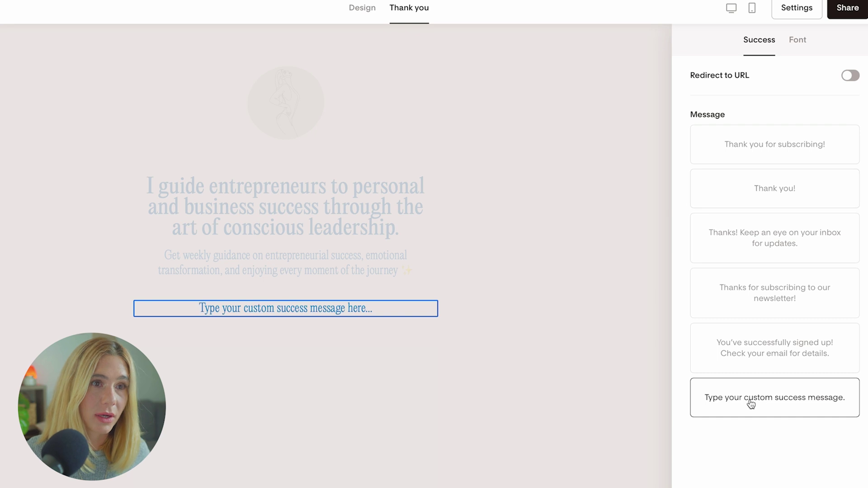
{"action": "left_click", "coordinate": [802, 200]}
{"action": "left_click", "coordinate": [847, 9]}
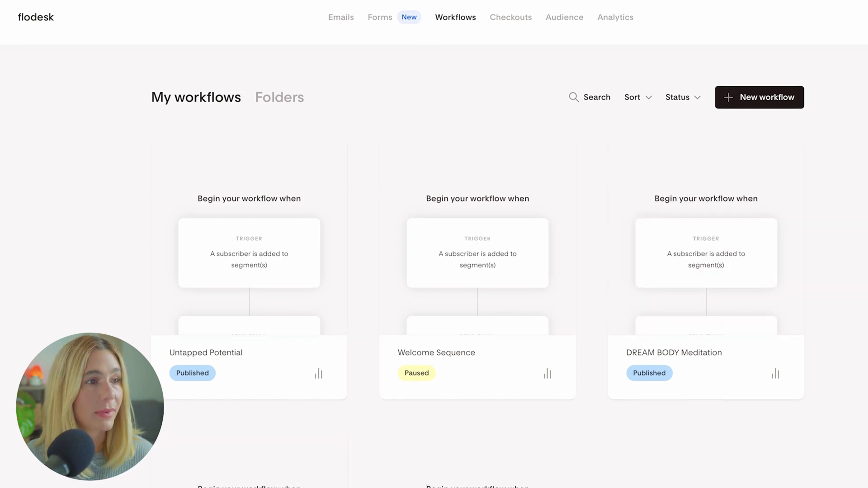
Open the Welcome Sequence workflow and view its trigger's three segments.
{"action": "left_click", "coordinate": [482, 237]}
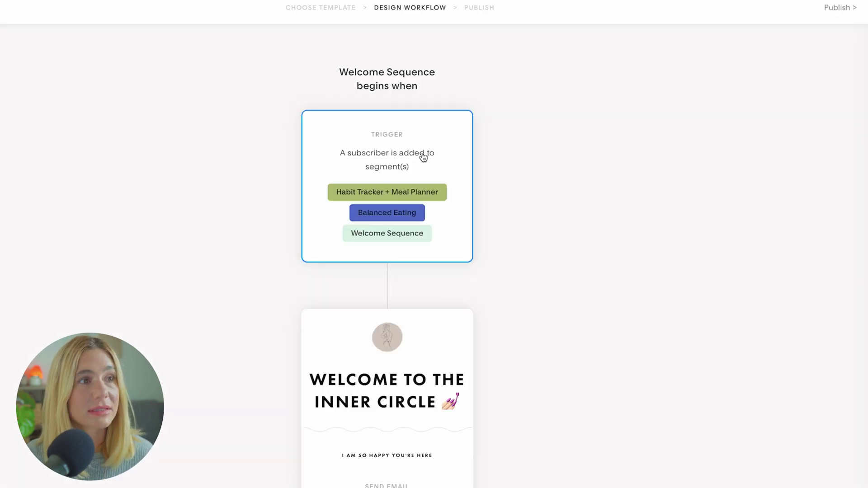
{"action": "left_click", "coordinate": [422, 155]}
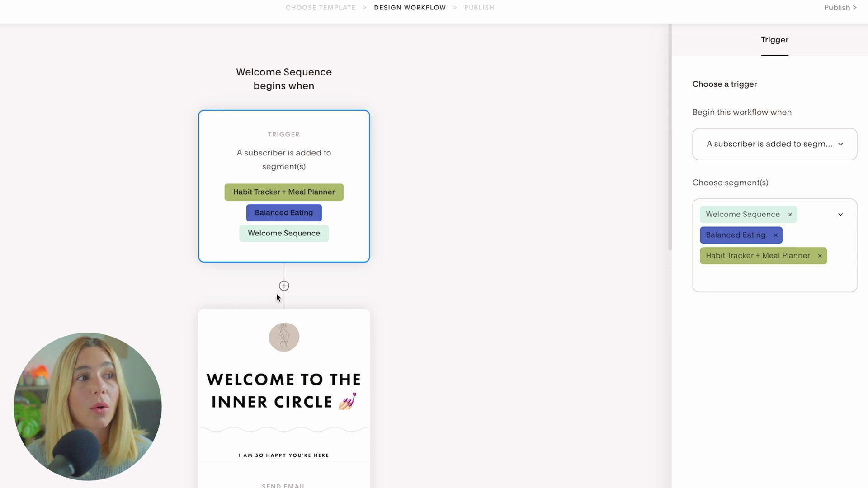
Inspect the first welcome email step and the step types that can be added.
{"action": "left_click", "coordinate": [293, 356]}
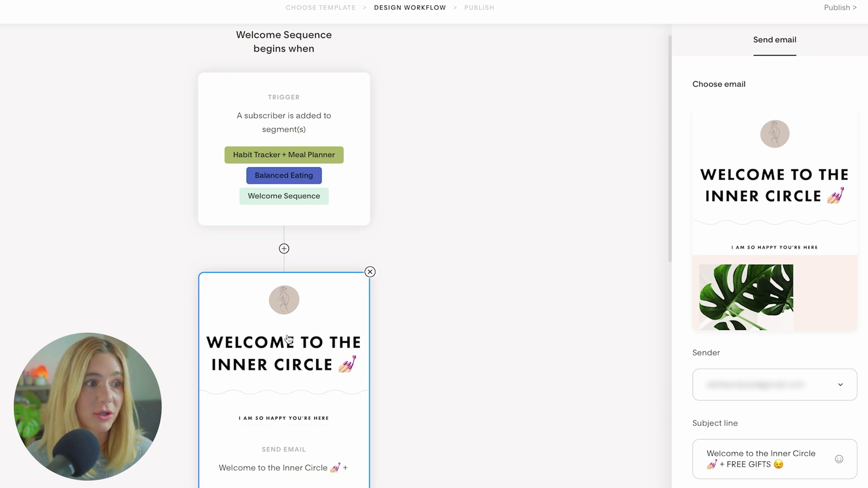
{"action": "scroll", "coordinate": [283, 387], "scroll_direction": "down", "scroll_amount": 3}
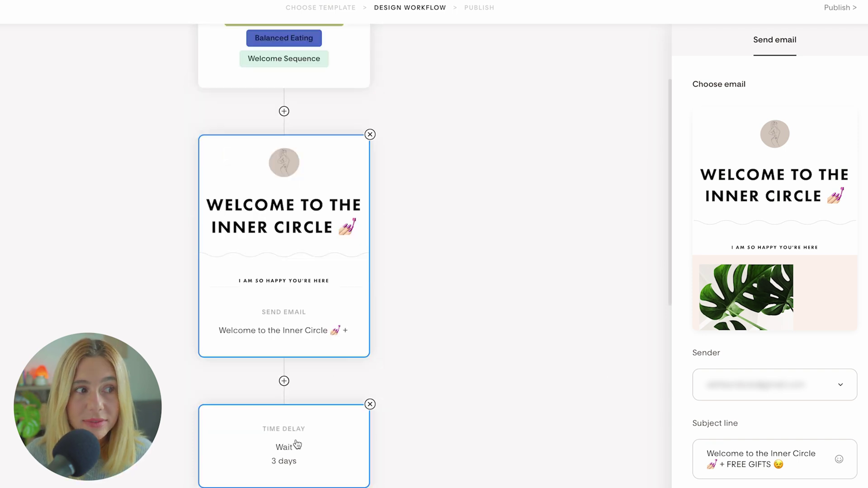
{"action": "scroll", "coordinate": [316, 446], "scroll_direction": "down", "scroll_amount": 1}
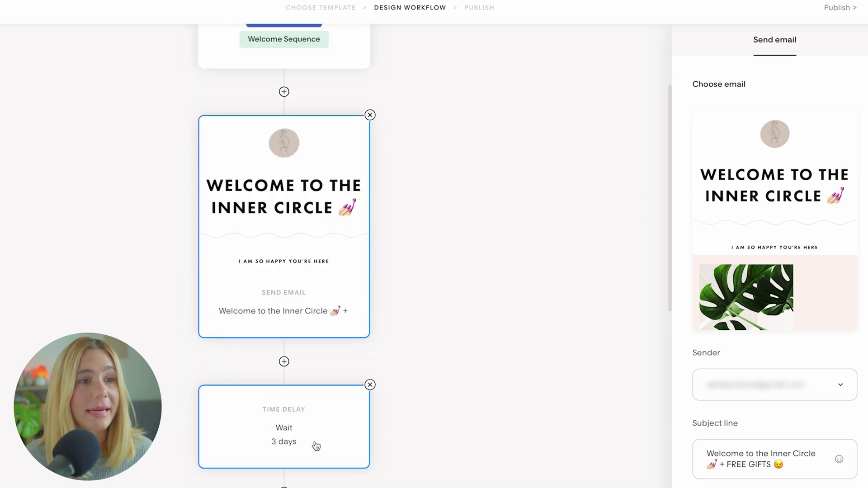
{"action": "scroll", "coordinate": [296, 470], "scroll_direction": "down", "scroll_amount": 15}
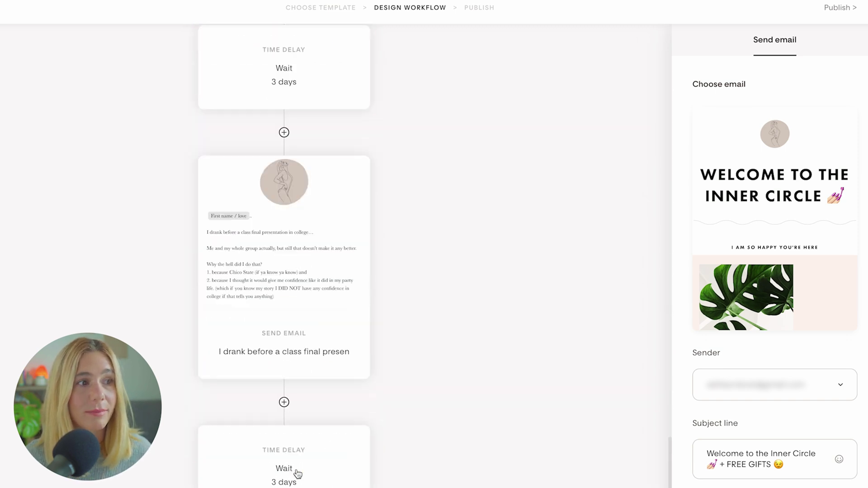
{"action": "scroll", "coordinate": [296, 474], "scroll_direction": "down", "scroll_amount": 10}
{"action": "left_click", "coordinate": [285, 337]}
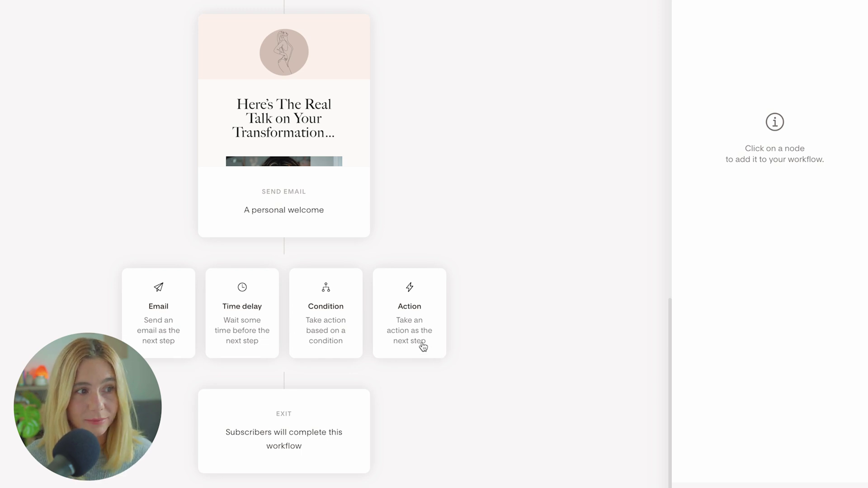
Review the 3-day time delay step, keeping its type as a certain period.
{"action": "mouse_move", "coordinate": [200, 451]}
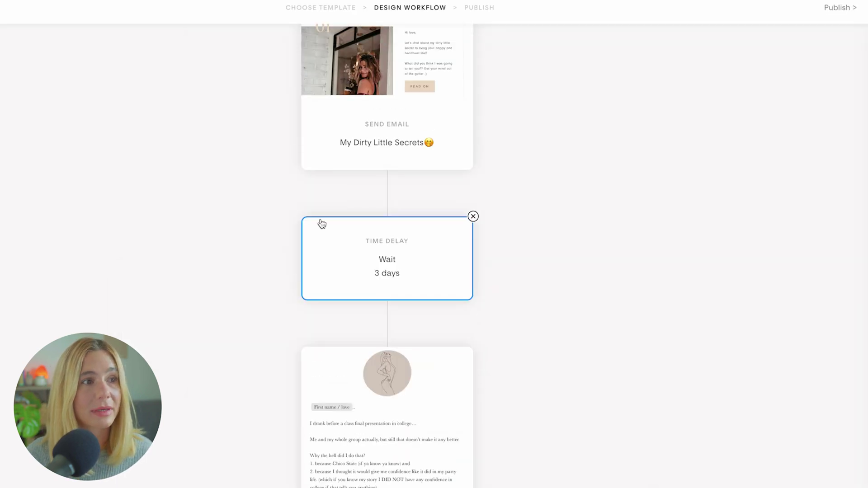
{"action": "left_click", "coordinate": [322, 223]}
{"action": "left_click", "coordinate": [779, 111]}
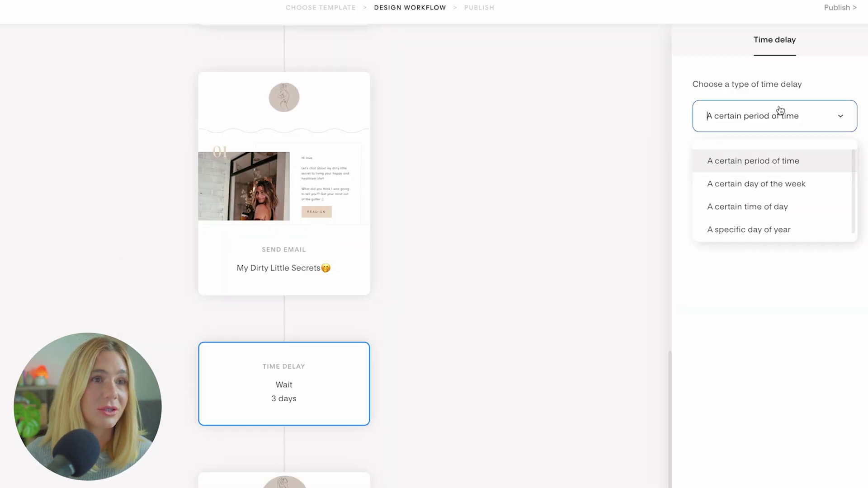
{"action": "left_click", "coordinate": [785, 319]}
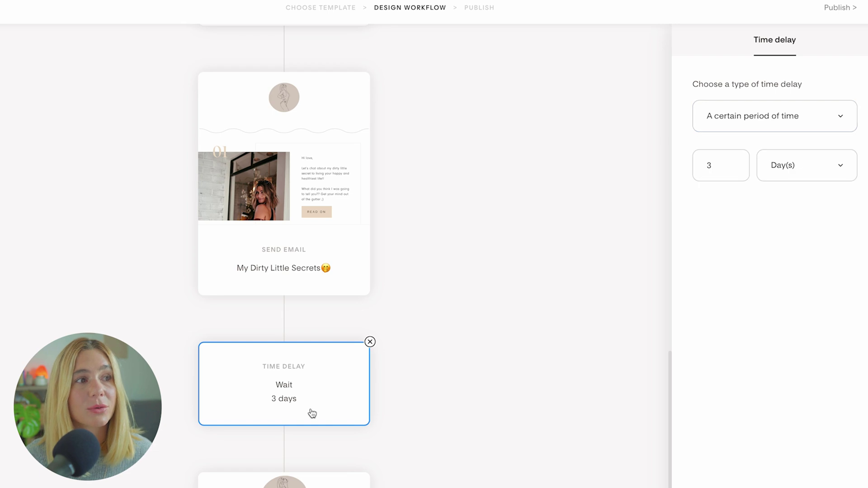
{"action": "scroll", "coordinate": [304, 321], "scroll_direction": "up", "scroll_amount": 15}
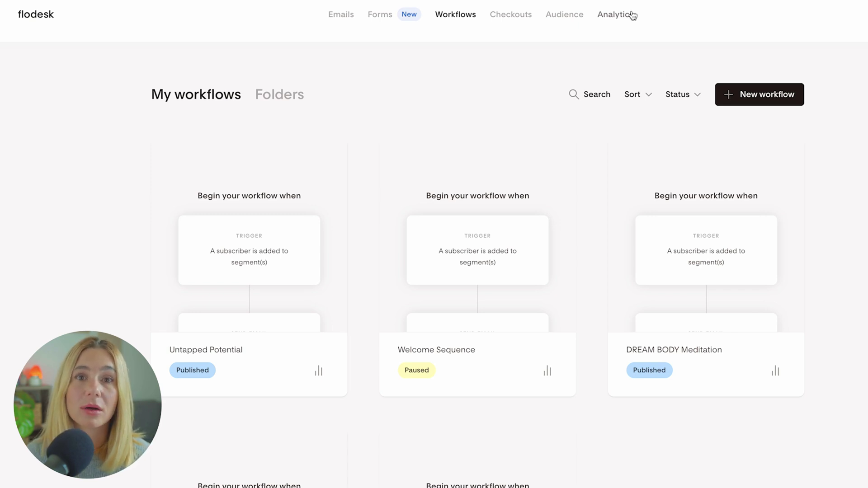
Open Analytics on the Subscribers tab, showing 122 total active subscribers.
{"action": "left_click", "coordinate": [632, 15]}
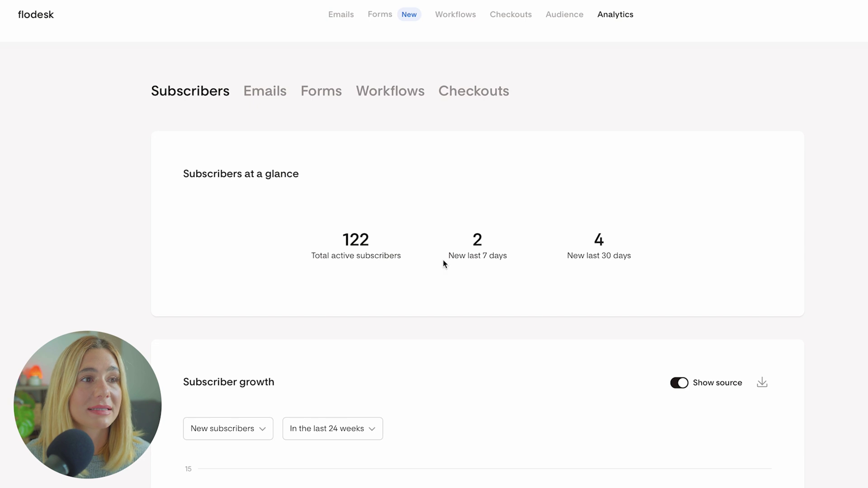
Browse Subscribers analytics and sort the Performance by subscriber table by Total sent.
{"action": "scroll", "coordinate": [444, 301], "scroll_direction": "down", "scroll_amount": 1}
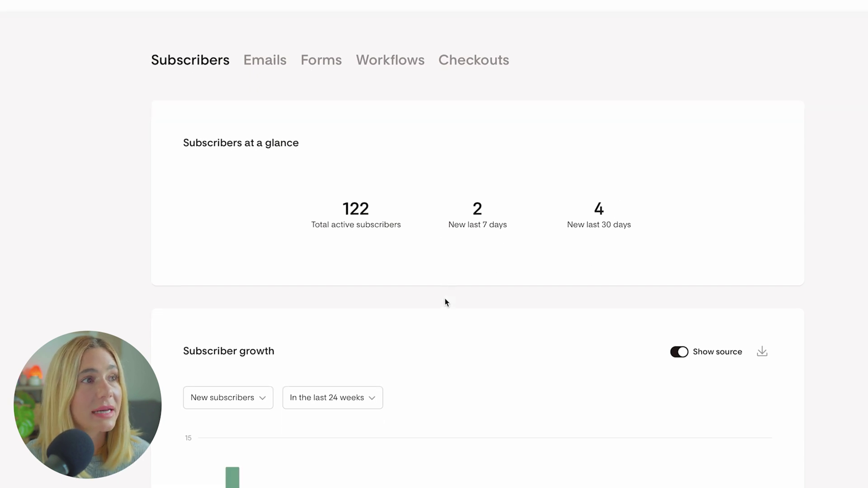
{"action": "scroll", "coordinate": [445, 302], "scroll_direction": "up", "scroll_amount": 1}
{"action": "scroll", "coordinate": [324, 306], "scroll_direction": "down", "scroll_amount": 5}
{"action": "mouse_move", "coordinate": [232, 398]}
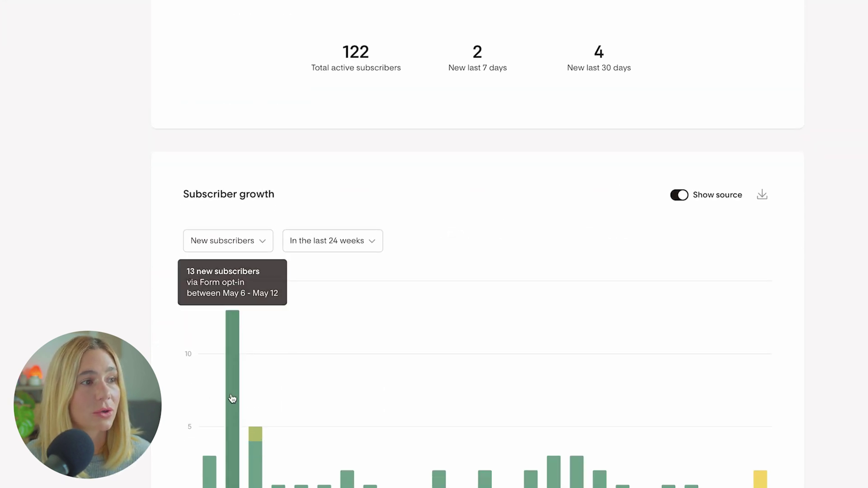
{"action": "scroll", "coordinate": [471, 391], "scroll_direction": "down", "scroll_amount": 10}
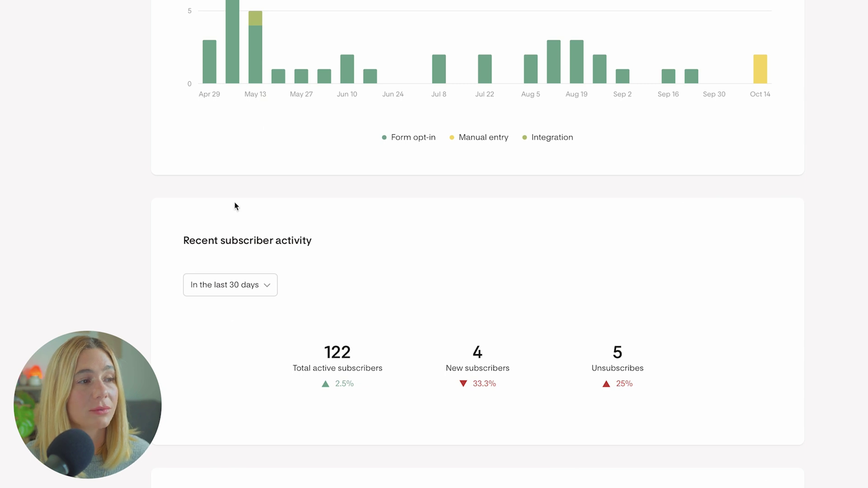
{"action": "scroll", "coordinate": [606, 249], "scroll_direction": "down", "scroll_amount": 9}
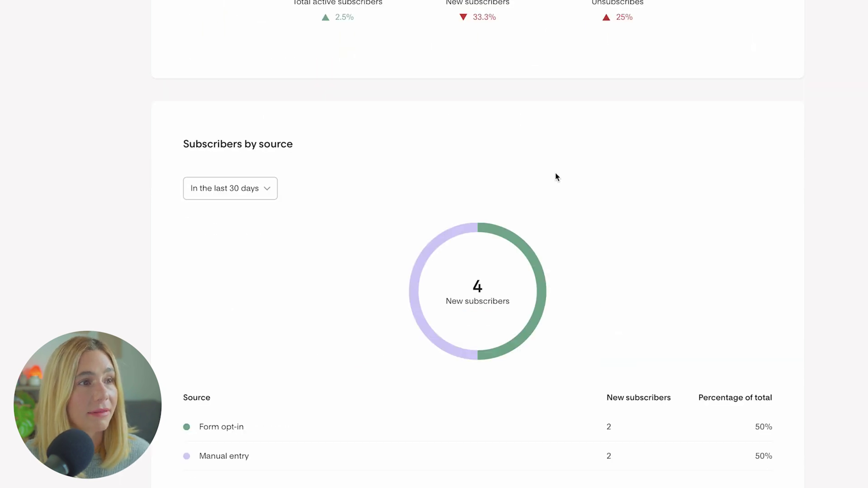
{"action": "mouse_move", "coordinate": [500, 348]}
{"action": "scroll", "coordinate": [403, 270], "scroll_direction": "down", "scroll_amount": 9}
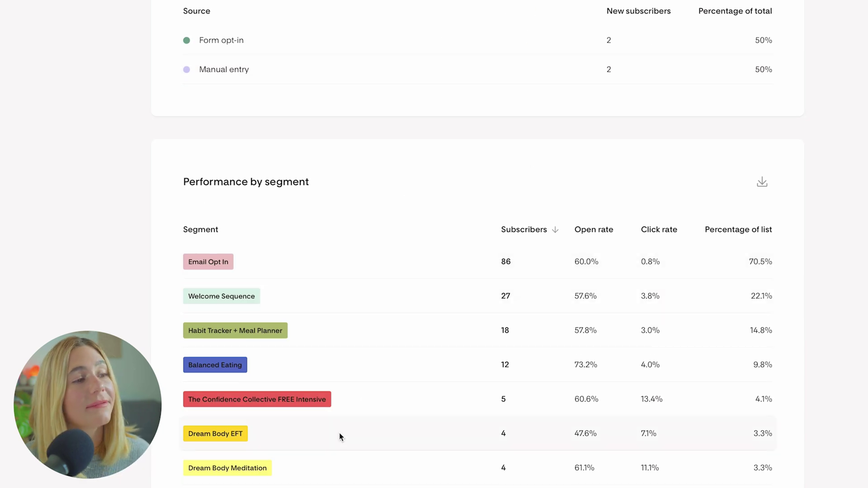
{"action": "scroll", "coordinate": [339, 436], "scroll_direction": "up", "scroll_amount": 1}
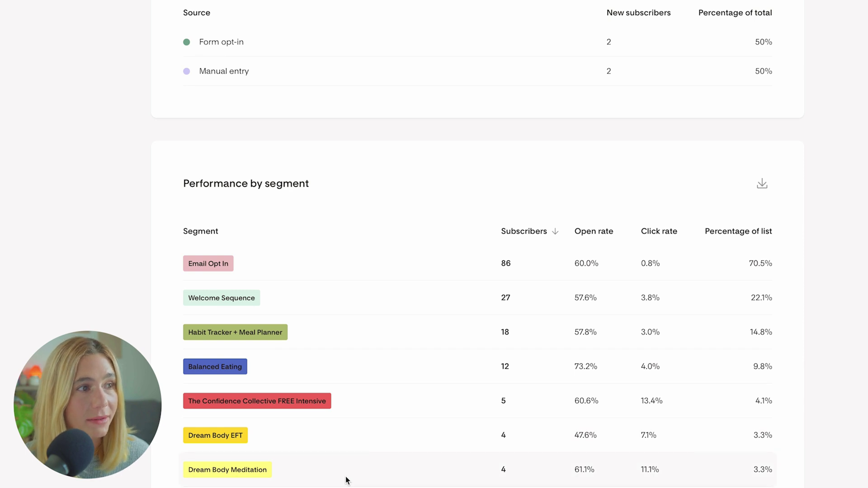
{"action": "scroll", "coordinate": [347, 480], "scroll_direction": "down", "scroll_amount": 10}
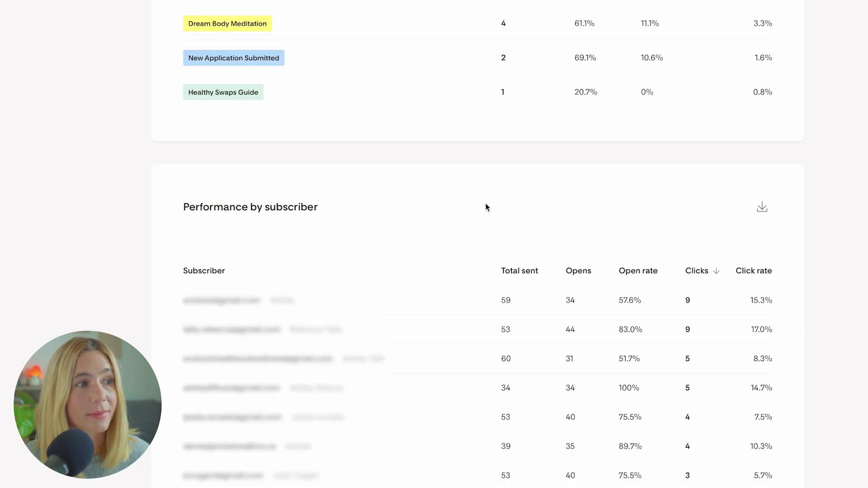
{"action": "left_click", "coordinate": [520, 270]}
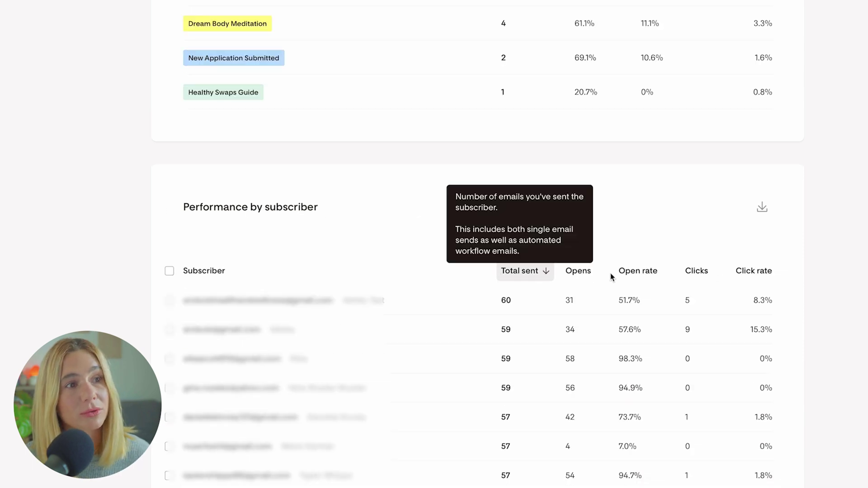
{"action": "mouse_move", "coordinate": [636, 273]}
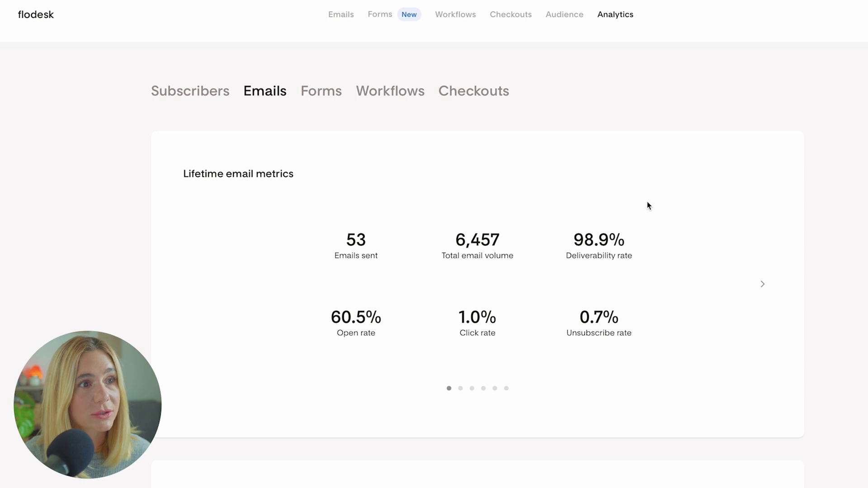
Step through the emails sent, total volume, click rate and unsubscribe rate metric explanations.
{"action": "scroll", "coordinate": [647, 201], "scroll_direction": "down", "scroll_amount": 1}
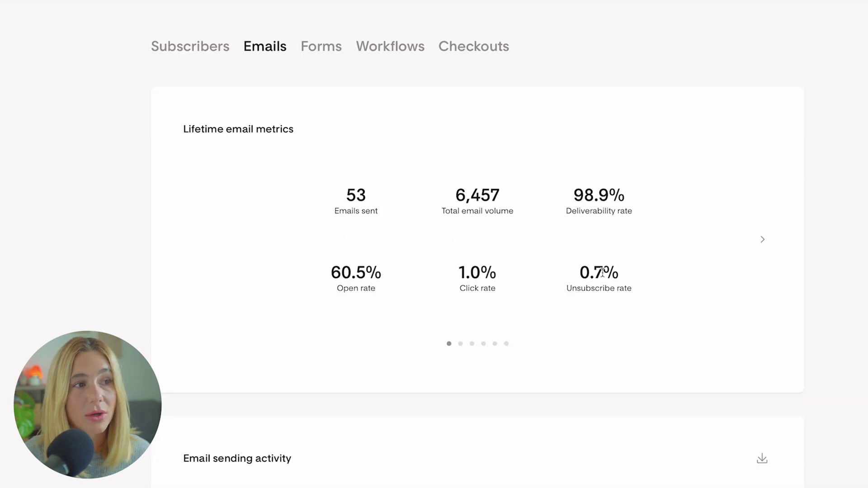
{"action": "scroll", "coordinate": [427, 307], "scroll_direction": "down", "scroll_amount": 2}
{"action": "scroll", "coordinate": [427, 308], "scroll_direction": "up", "scroll_amount": 3}
{"action": "left_click", "coordinate": [762, 285]}
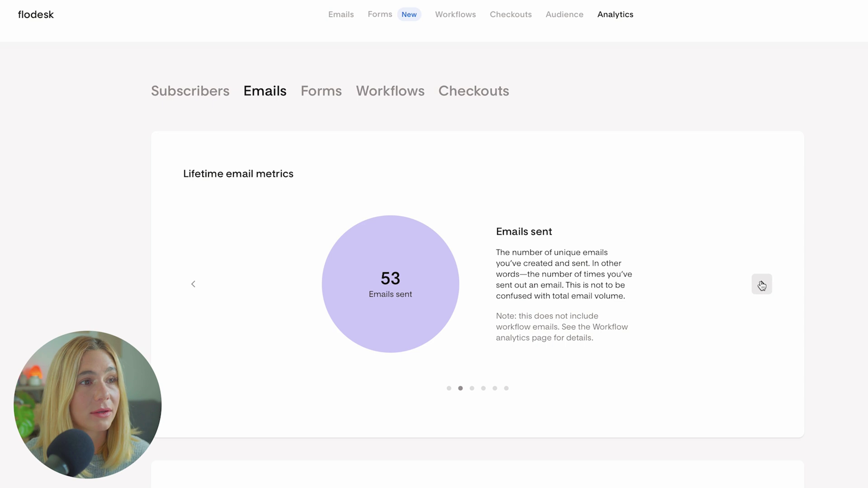
{"action": "left_click", "coordinate": [762, 285]}
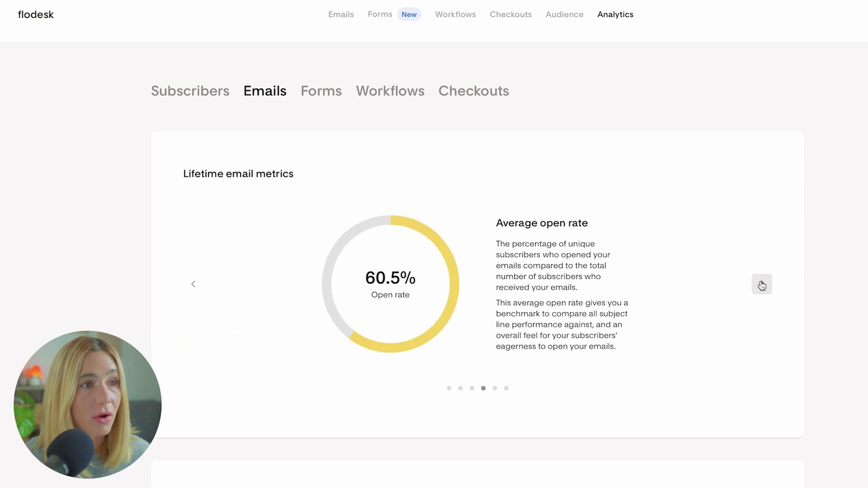
{"action": "left_click", "coordinate": [762, 285]}
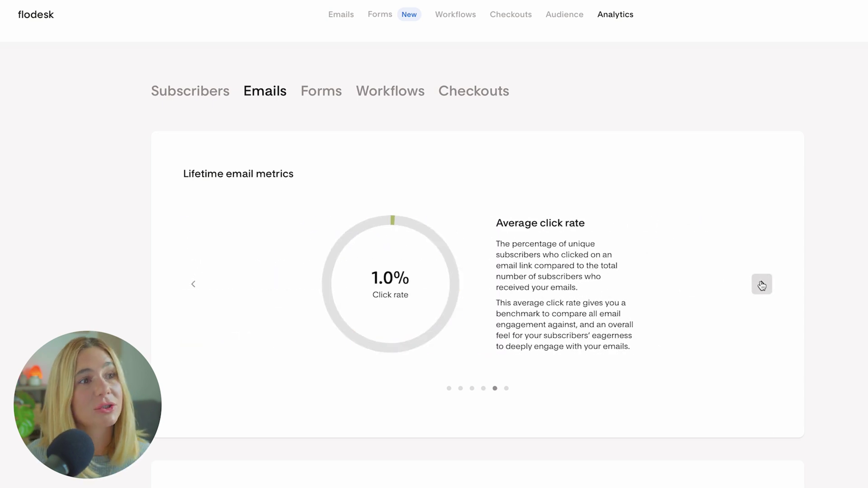
{"action": "left_click", "coordinate": [761, 284]}
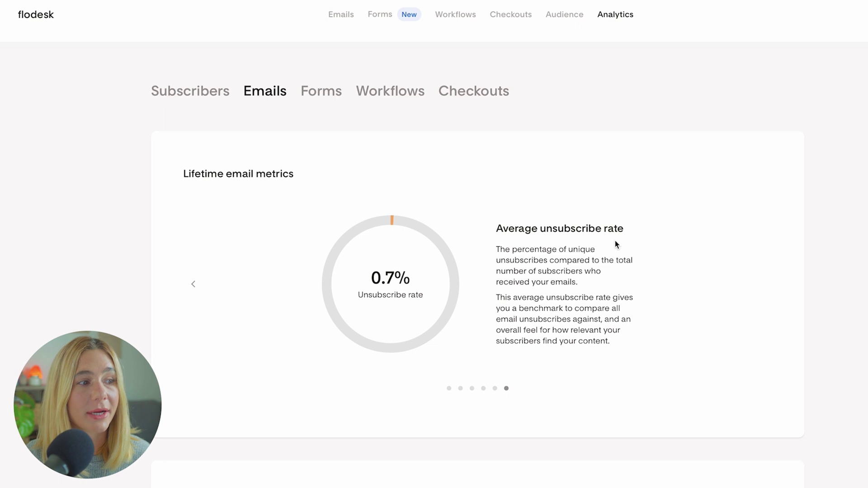
Sort Performance by email by Open rate, reverse that order, then sort by Clicks.
{"action": "scroll", "coordinate": [615, 244], "scroll_direction": "down", "scroll_amount": 15}
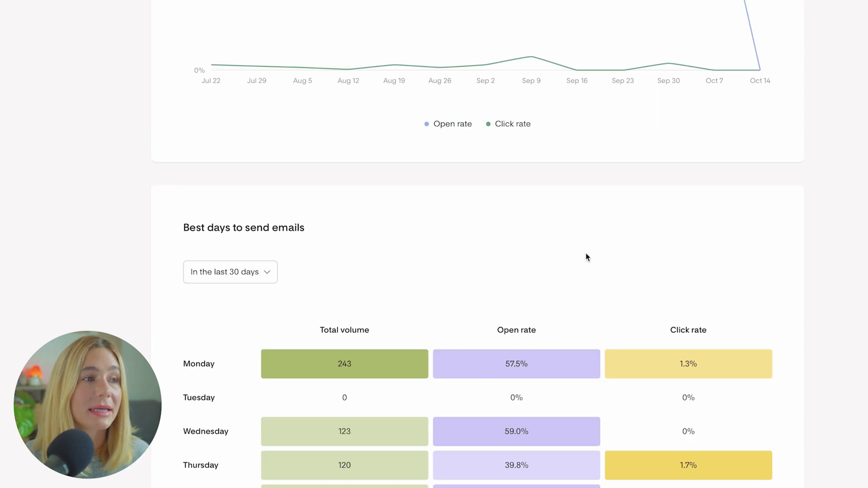
{"action": "scroll", "coordinate": [267, 332], "scroll_direction": "up", "scroll_amount": 1}
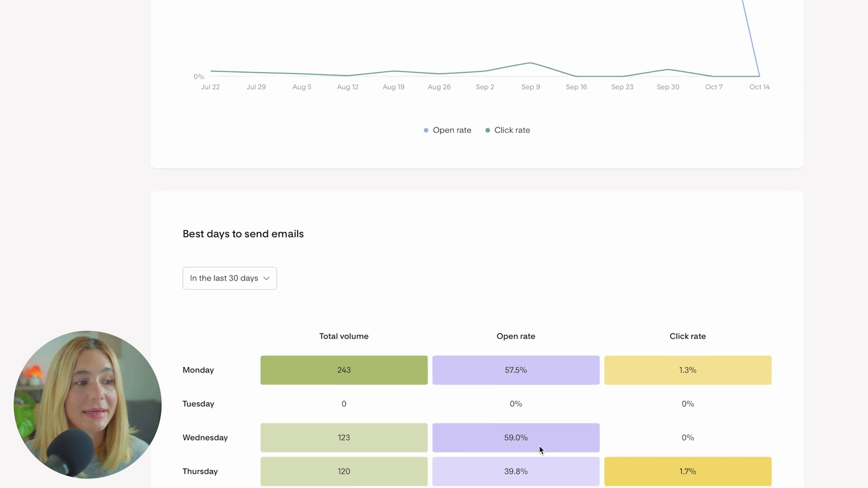
{"action": "scroll", "coordinate": [171, 264], "scroll_direction": "down", "scroll_amount": 8}
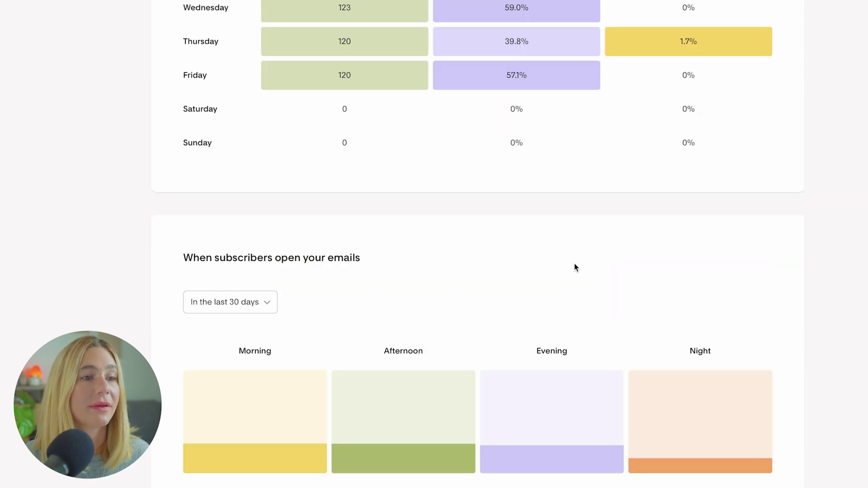
{"action": "scroll", "coordinate": [574, 265], "scroll_direction": "down", "scroll_amount": 7}
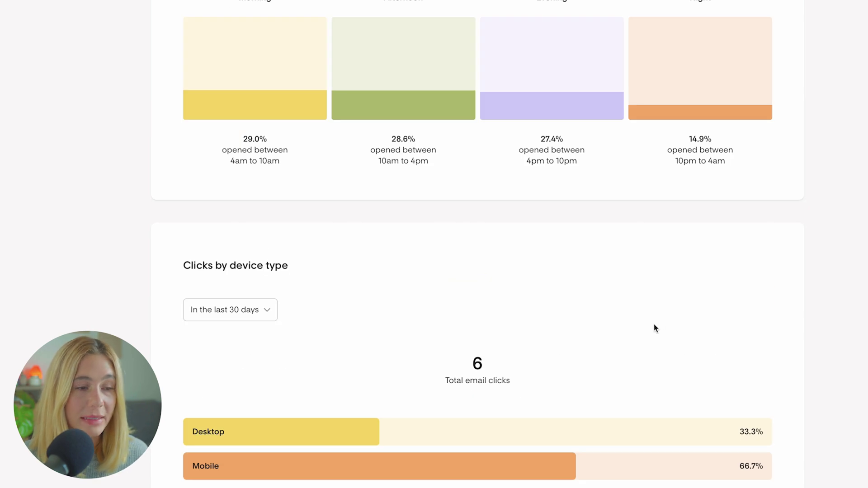
{"action": "scroll", "coordinate": [653, 332], "scroll_direction": "down", "scroll_amount": 3}
{"action": "scroll", "coordinate": [218, 384], "scroll_direction": "down", "scroll_amount": 3}
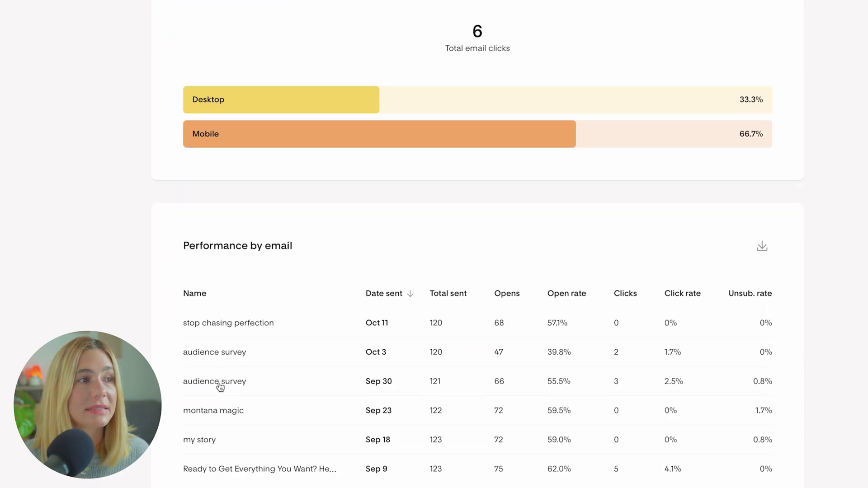
{"action": "left_click", "coordinate": [565, 293]}
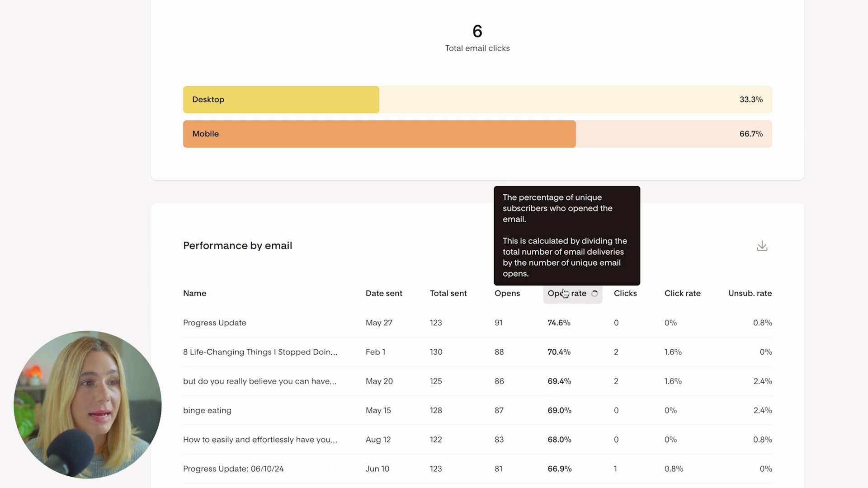
{"action": "left_click", "coordinate": [564, 293]}
{"action": "left_click", "coordinate": [616, 294]}
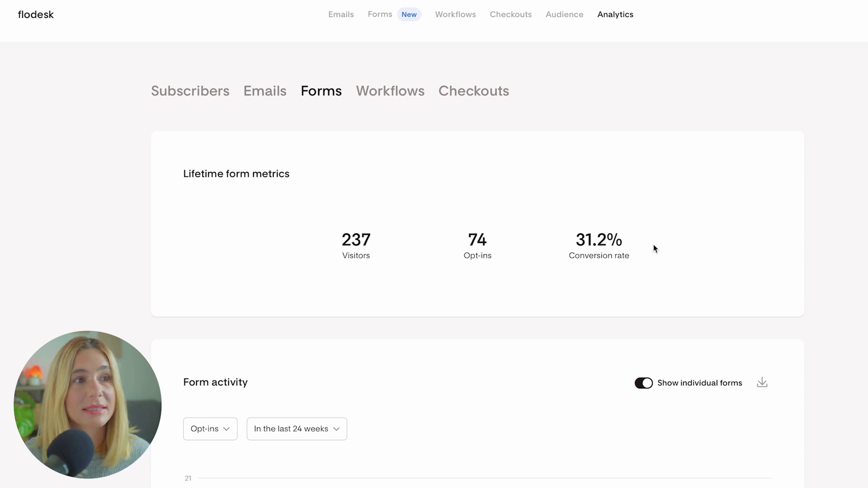
Scroll through Forms analytics: 237 visitors, 74 opt-ins, 31.2% conversion rate.
{"action": "scroll", "coordinate": [646, 284], "scroll_direction": "down", "scroll_amount": 5}
{"action": "scroll", "coordinate": [647, 285], "scroll_direction": "down", "scroll_amount": 9}
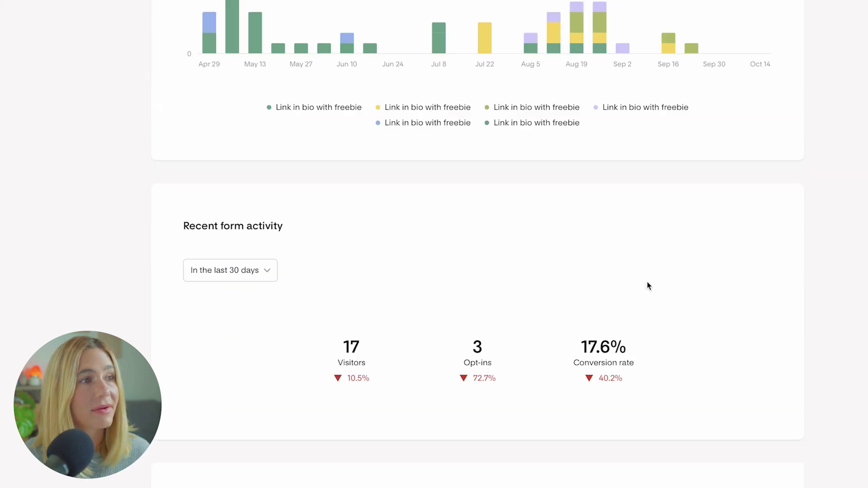
{"action": "scroll", "coordinate": [195, 279], "scroll_direction": "down", "scroll_amount": 7}
{"action": "scroll", "coordinate": [347, 208], "scroll_direction": "down", "scroll_amount": 3}
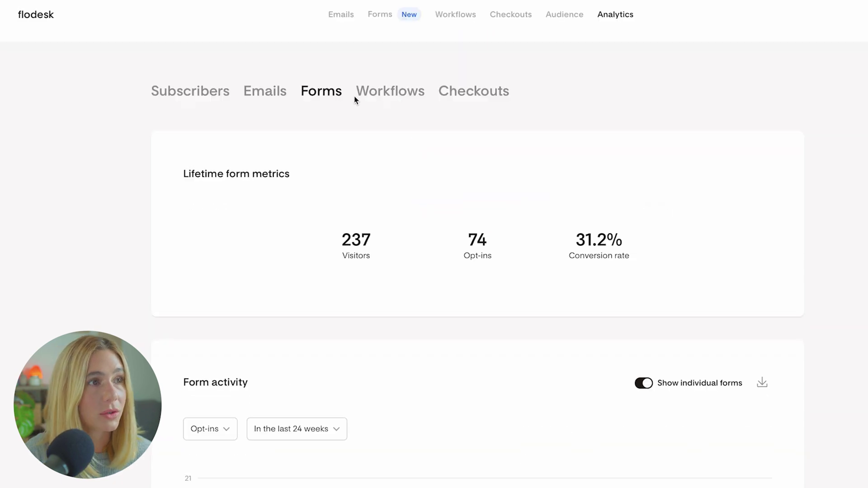
View Workflows analytics, check Checkouts, then return to Workflows analytics.
{"action": "left_click", "coordinate": [356, 94]}
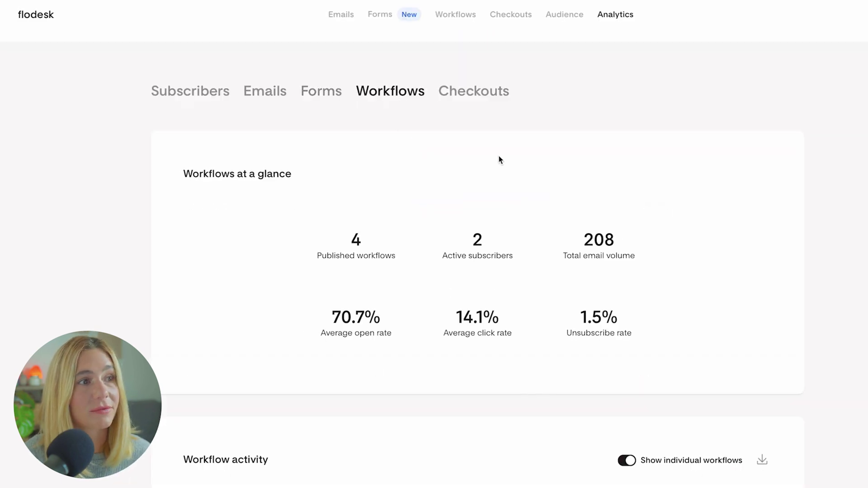
{"action": "scroll", "coordinate": [544, 484], "scroll_direction": "down", "scroll_amount": 2}
{"action": "scroll", "coordinate": [545, 484], "scroll_direction": "down", "scroll_amount": 10}
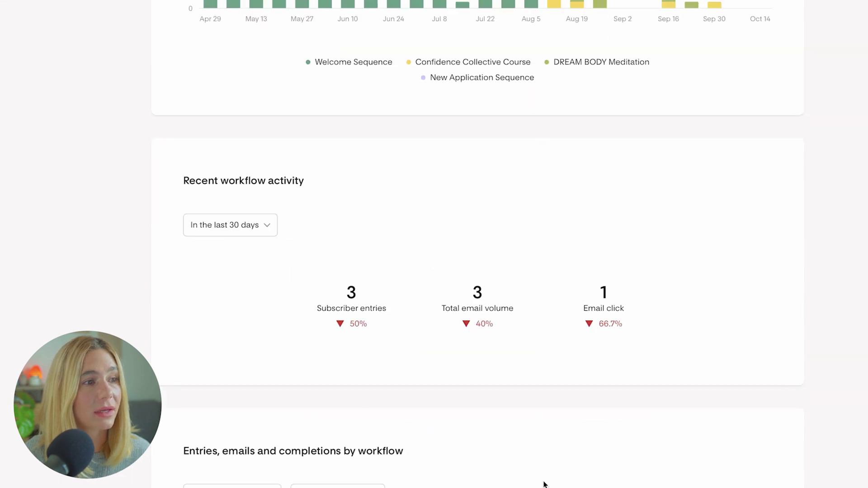
{"action": "scroll", "coordinate": [545, 486], "scroll_direction": "up", "scroll_amount": 15}
{"action": "left_click", "coordinate": [474, 93]}
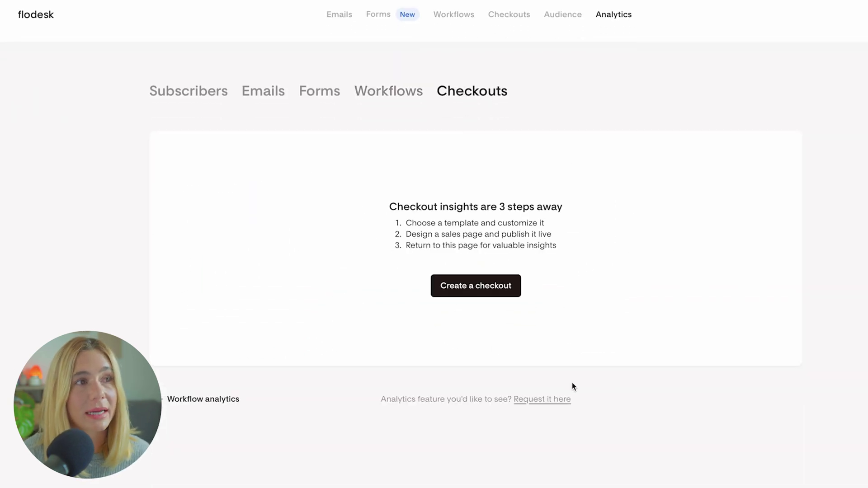
{"action": "left_click", "coordinate": [397, 92]}
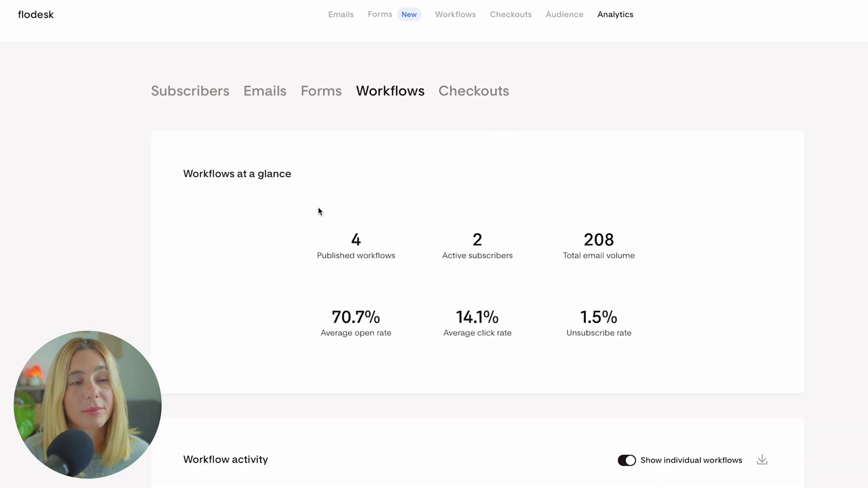